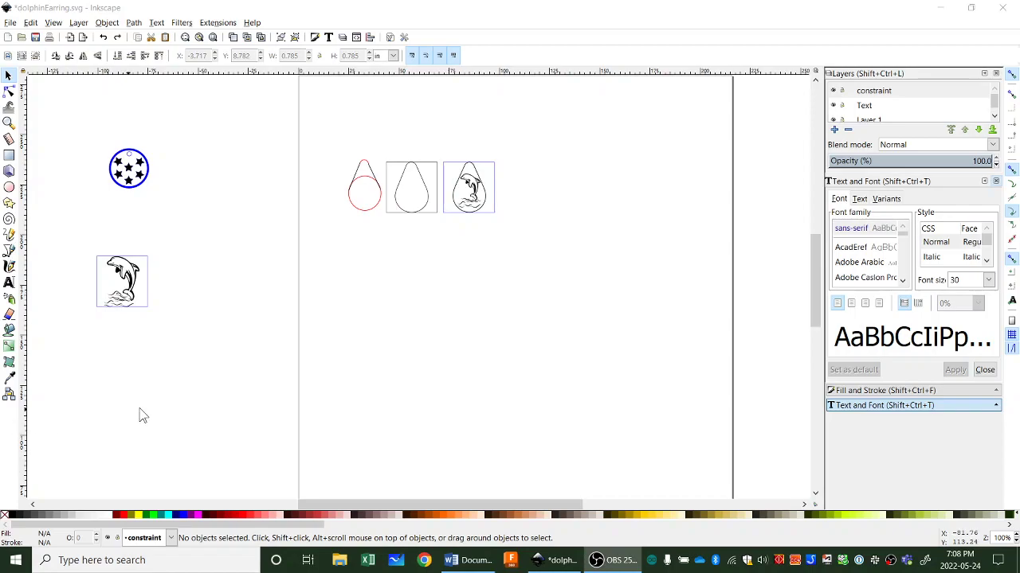
- Zoom the canvas out to 35% and maximize the Chrome window with the Google 'images' results
scroll(211, 420, down, 3)
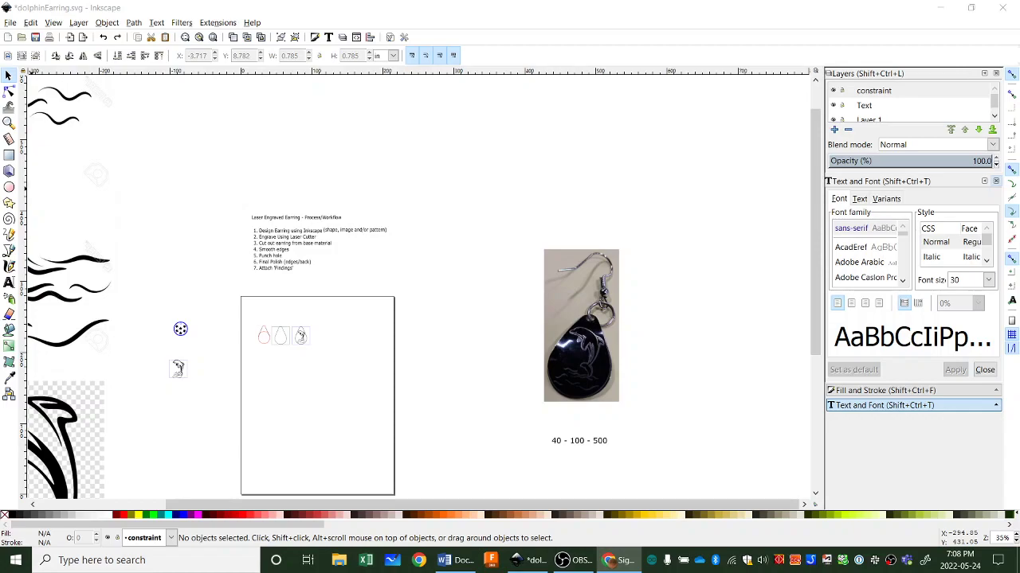
drag(769, 7, 382, 0)
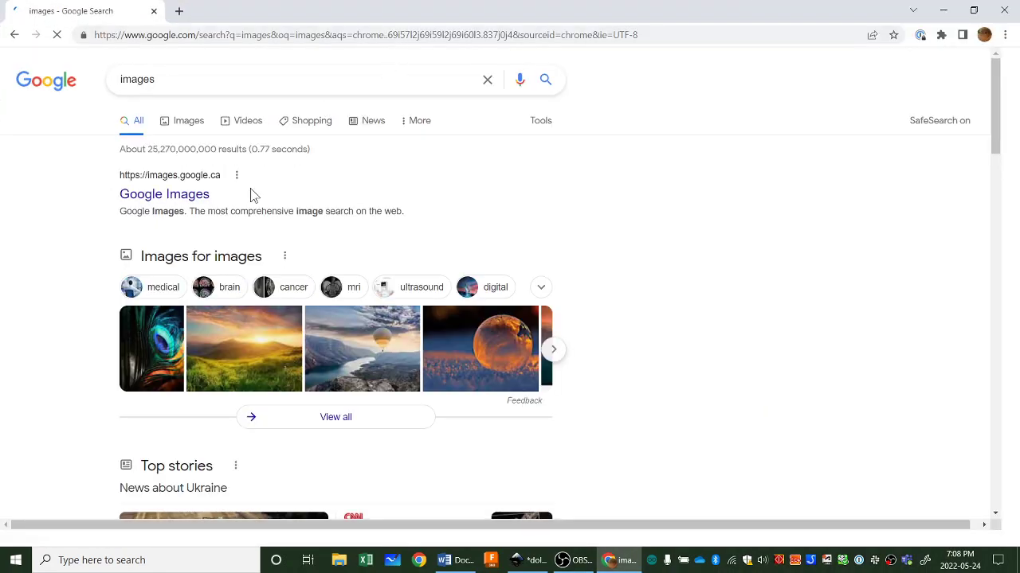
- Show the Google Images results for 'images', filtered to the Clip Art type
click(540, 125)
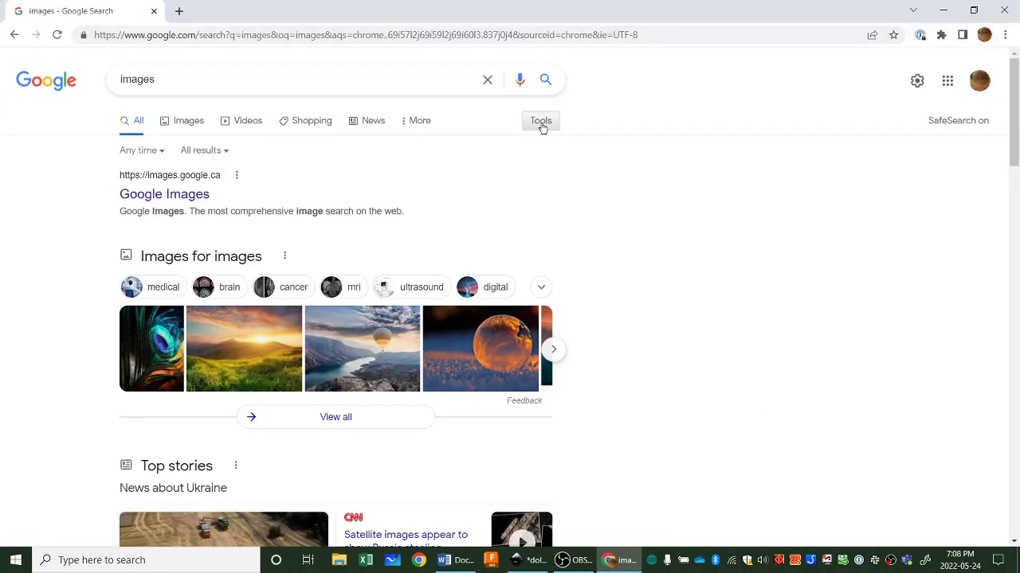
click(543, 126)
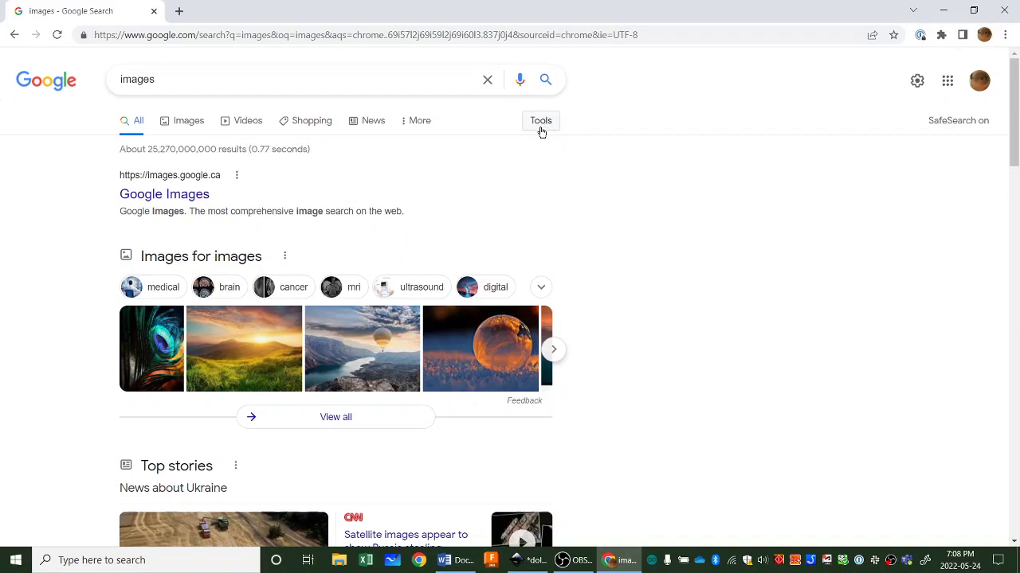
click(182, 123)
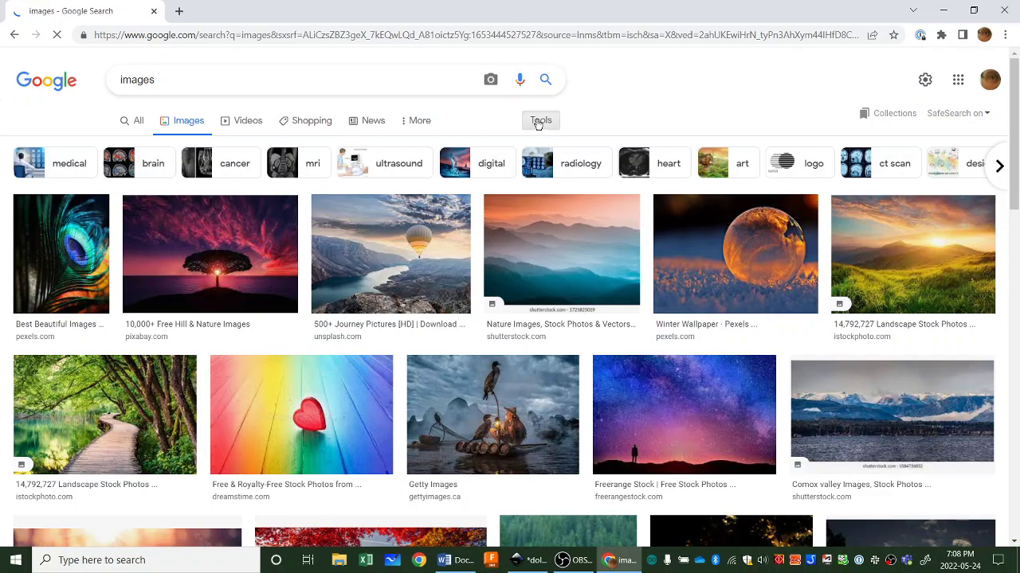
click(537, 125)
click(216, 148)
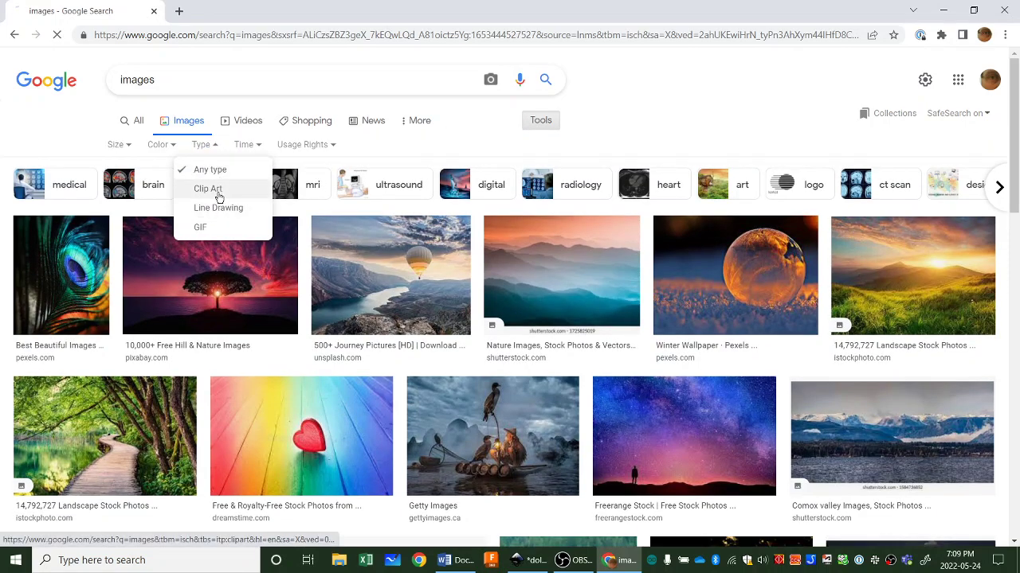
click(209, 189)
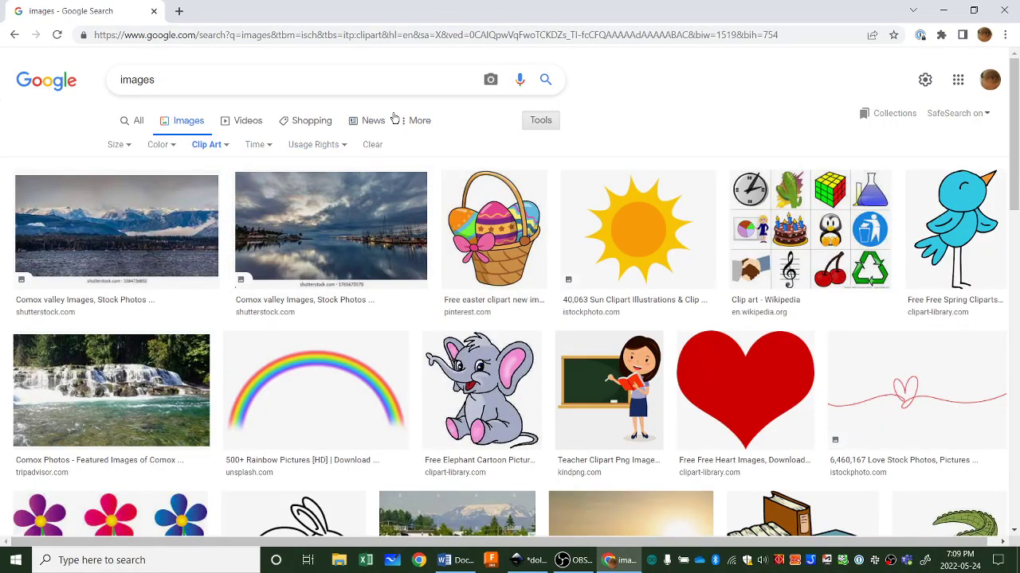
- Replace the search words with 'dolphin' and run the search
click(314, 77)
drag(314, 77, 115, 80)
text(dolphin)
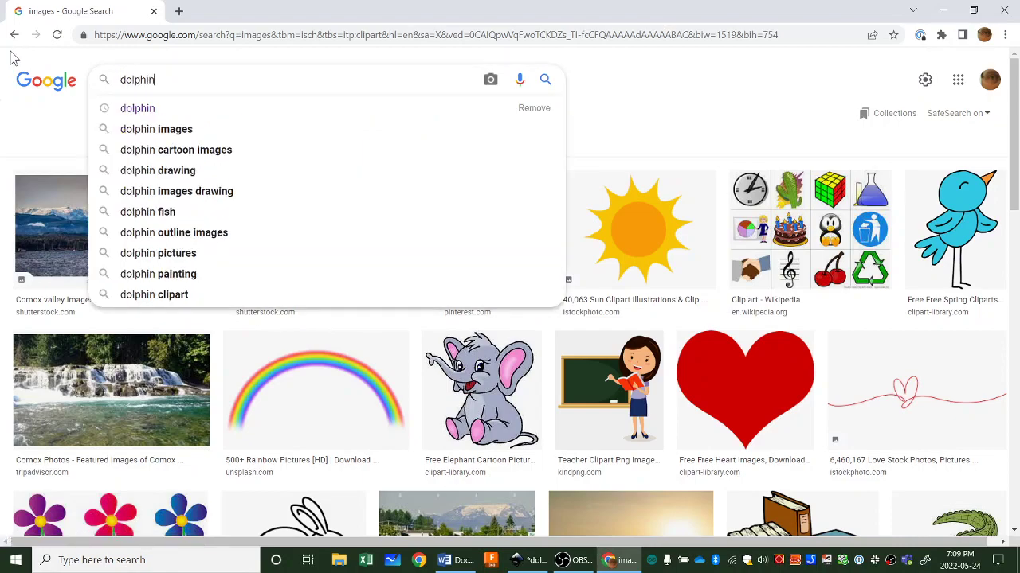
key(Return)
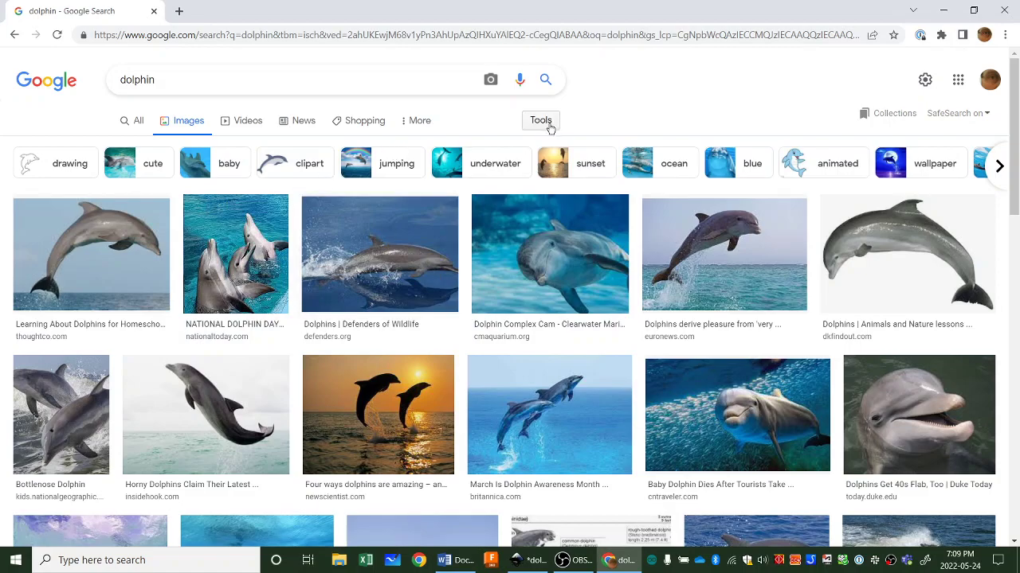
- Filter the dolphin results to Clip Art and browse the cartoon dolphins
click(545, 126)
click(206, 144)
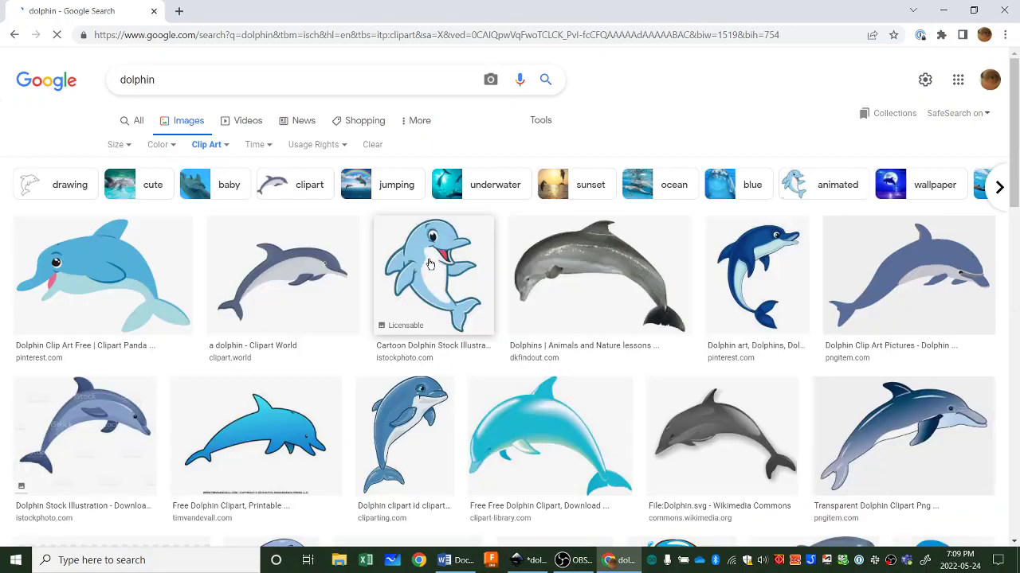
scroll(708, 354, down, 2)
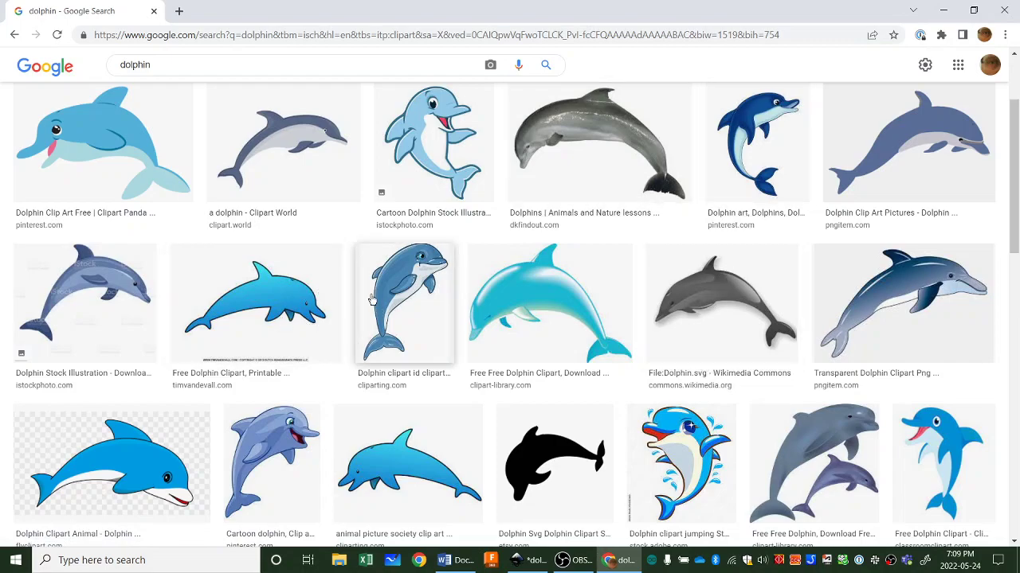
scroll(435, 282, down, 1)
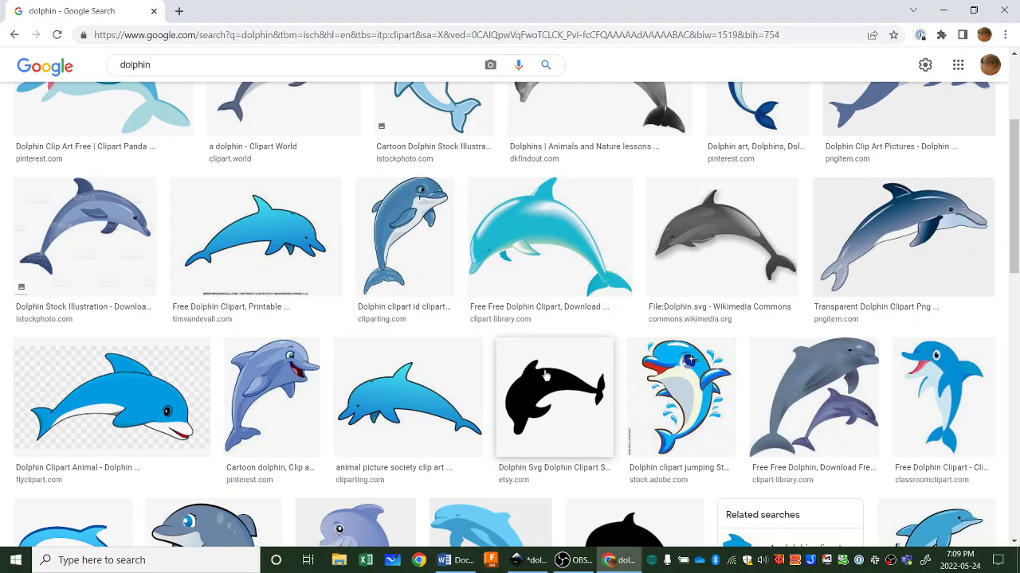
scroll(550, 385, down, 5)
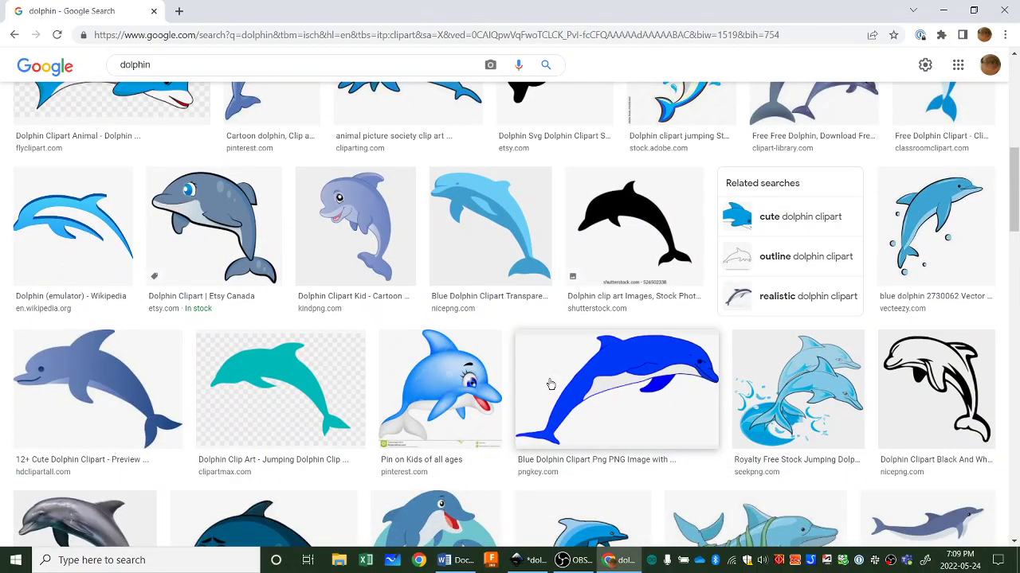
scroll(550, 385, up, 5)
scroll(550, 384, up, 3)
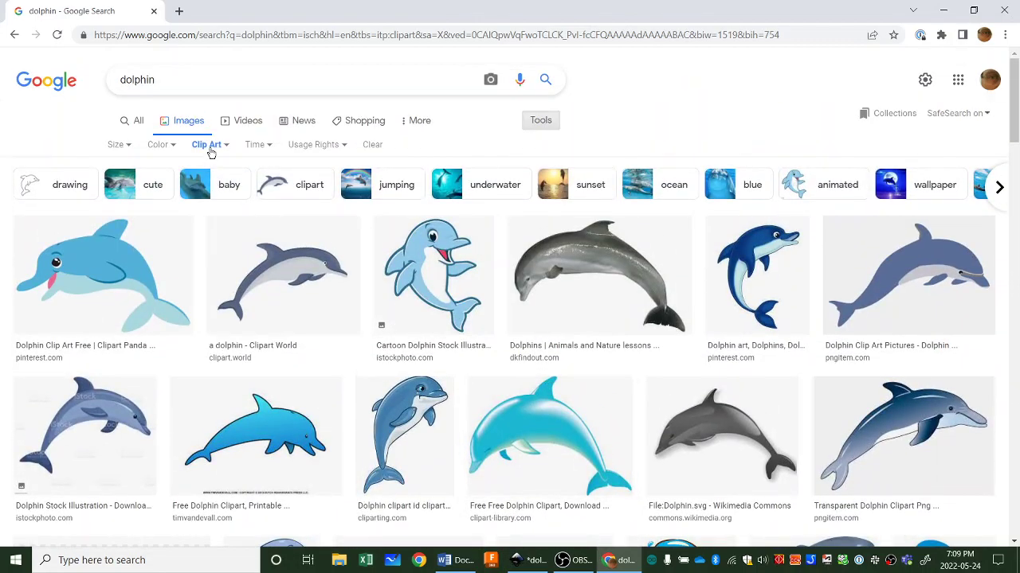
- Switch the dolphin results to Line Drawing images and browse them
click(209, 145)
click(216, 208)
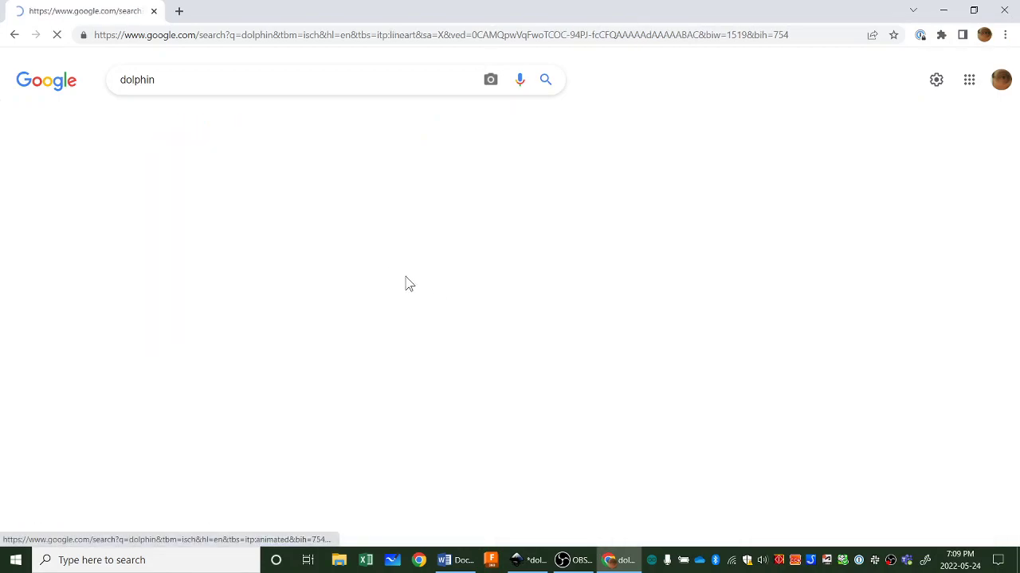
scroll(461, 341, down, 3)
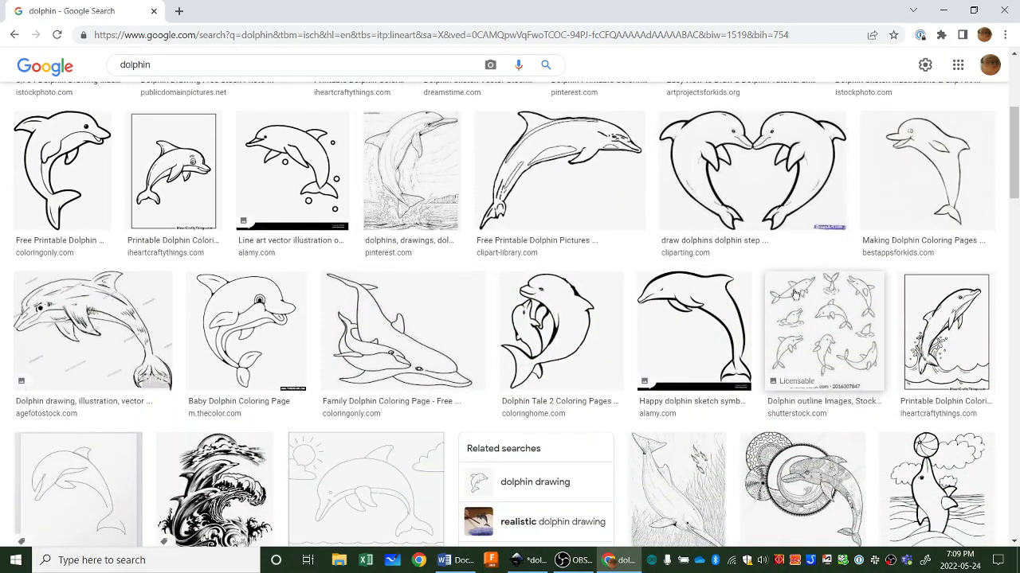
click(714, 314)
scroll(643, 348, down, 3)
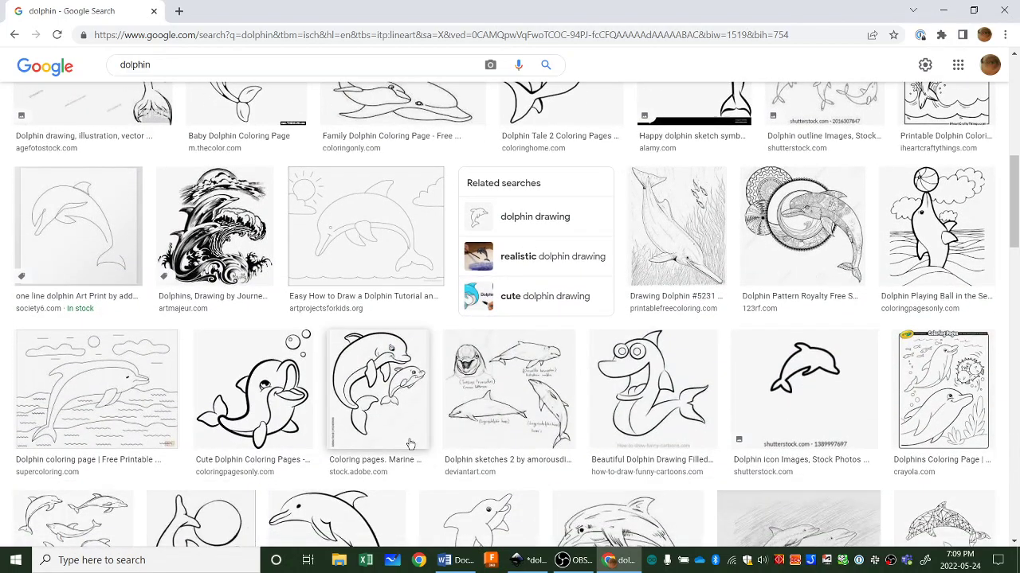
- Copy the 'Cute Dolphin Coloring Pages' picture from its large preview to the clipboard
click(271, 399)
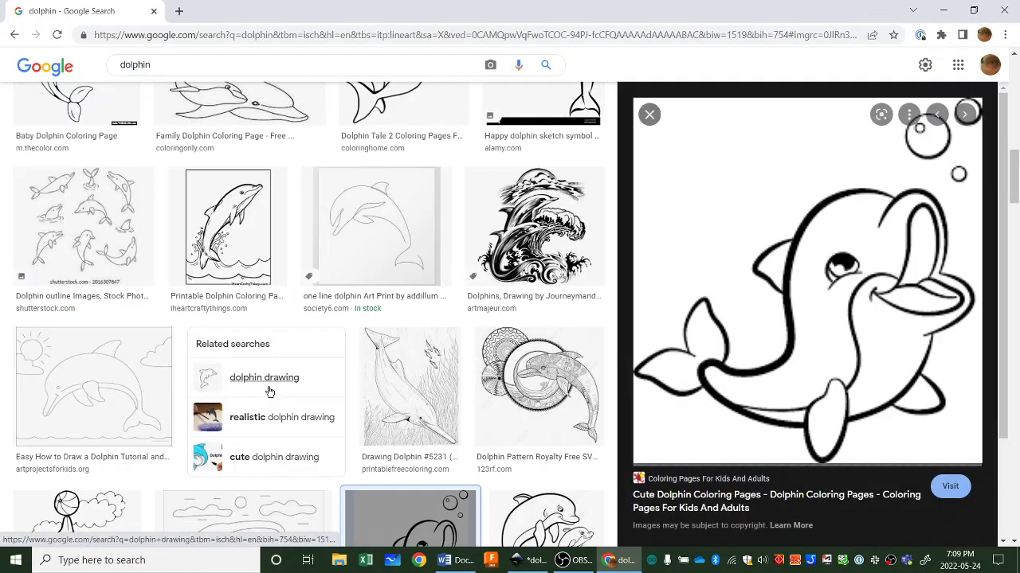
right_click(750, 255)
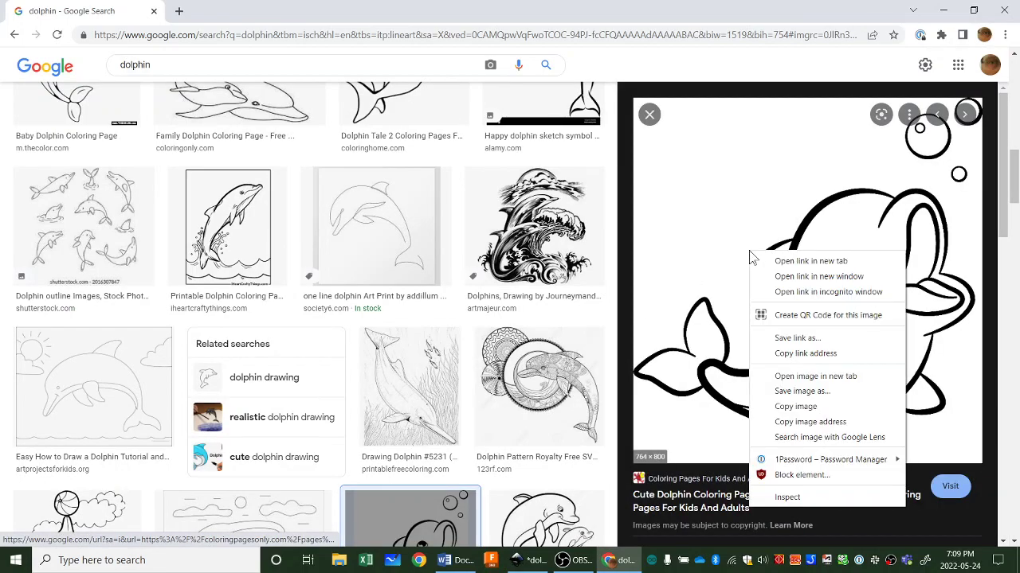
click(797, 407)
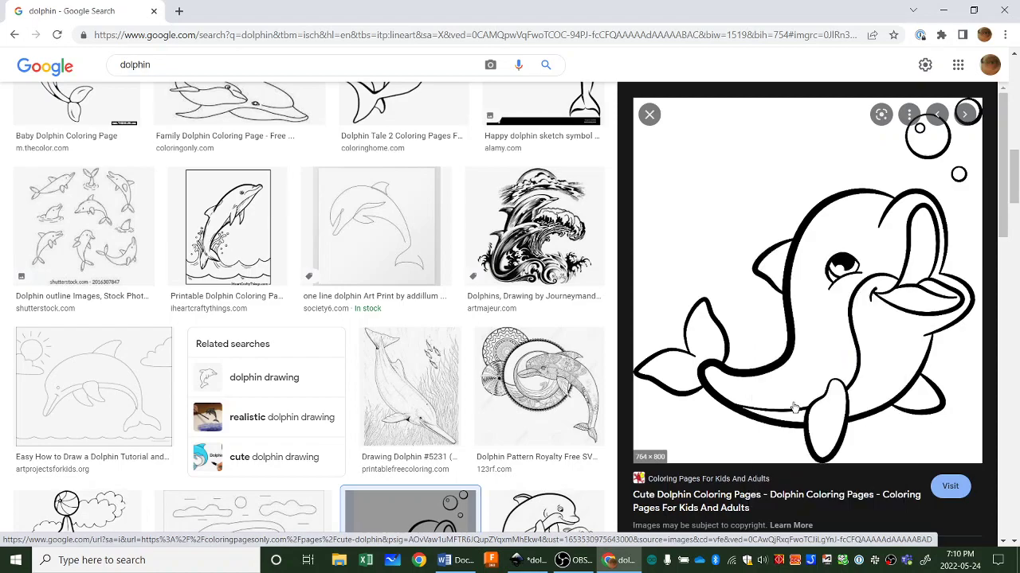
- Paste the copied dolphin line drawing into the Inkscape earring document beside the wave strokes
click(943, 12)
right_click(476, 159)
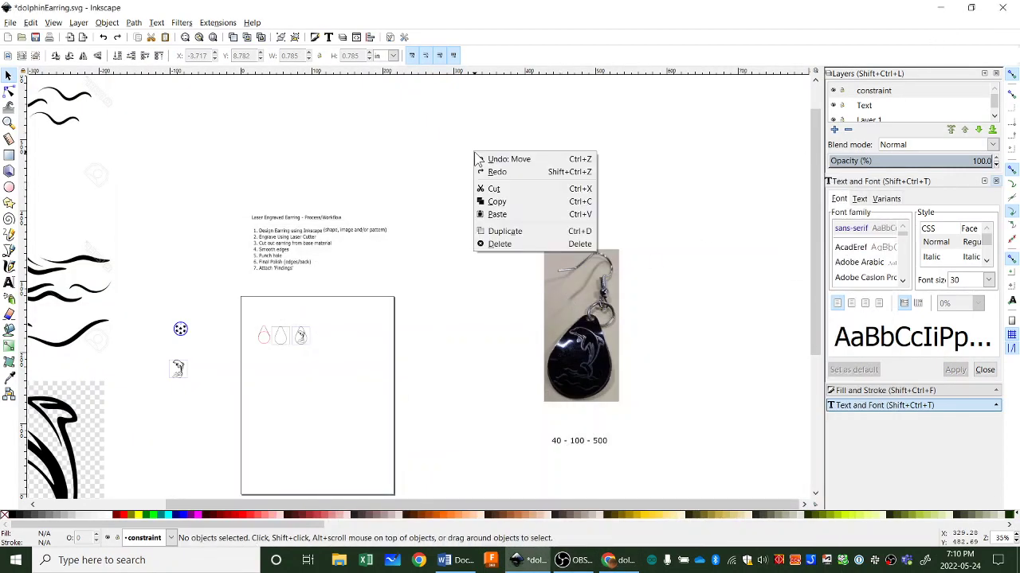
click(500, 214)
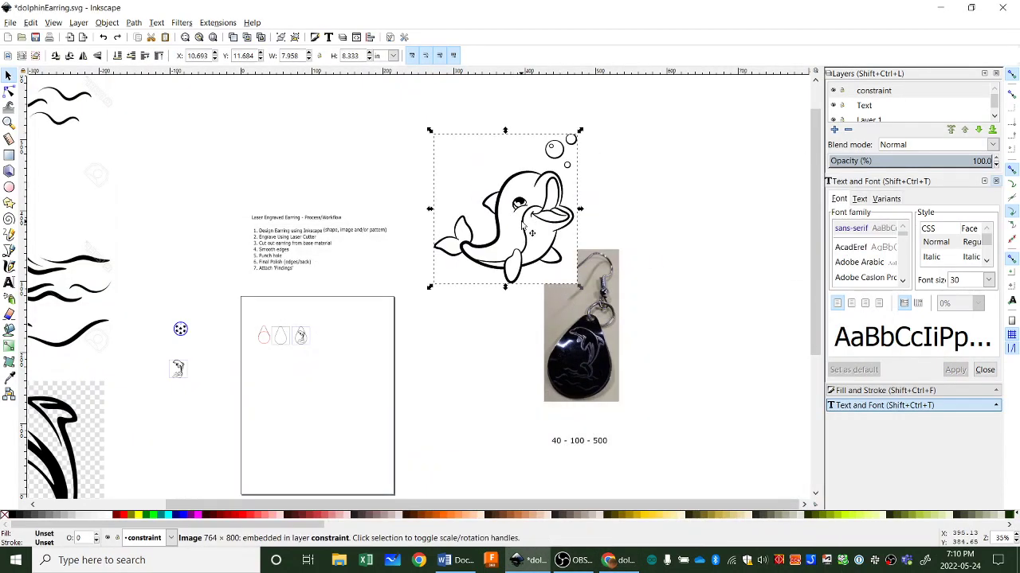
drag(538, 224, 514, 185)
scroll(513, 185, down, 2)
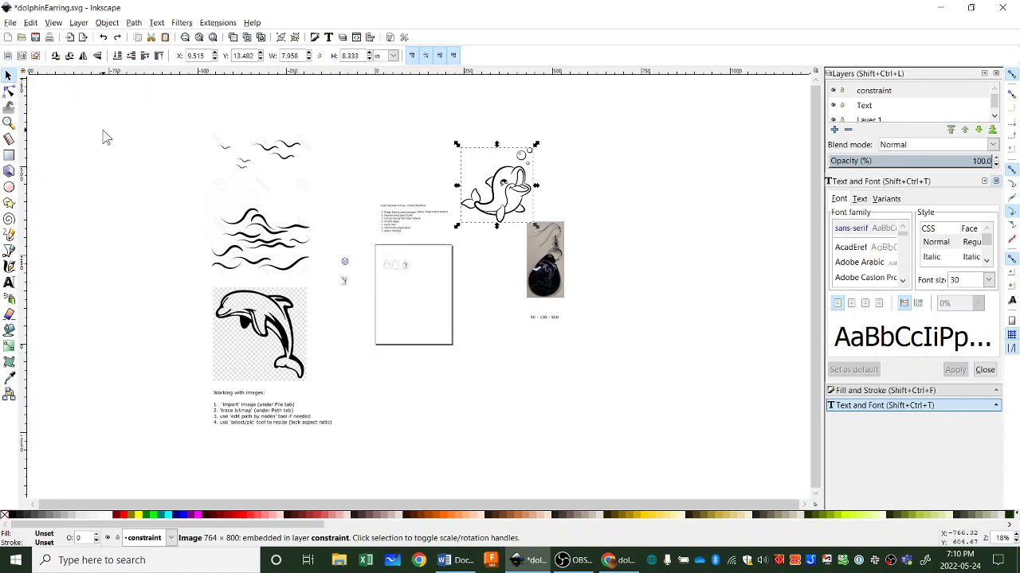
click(10, 23)
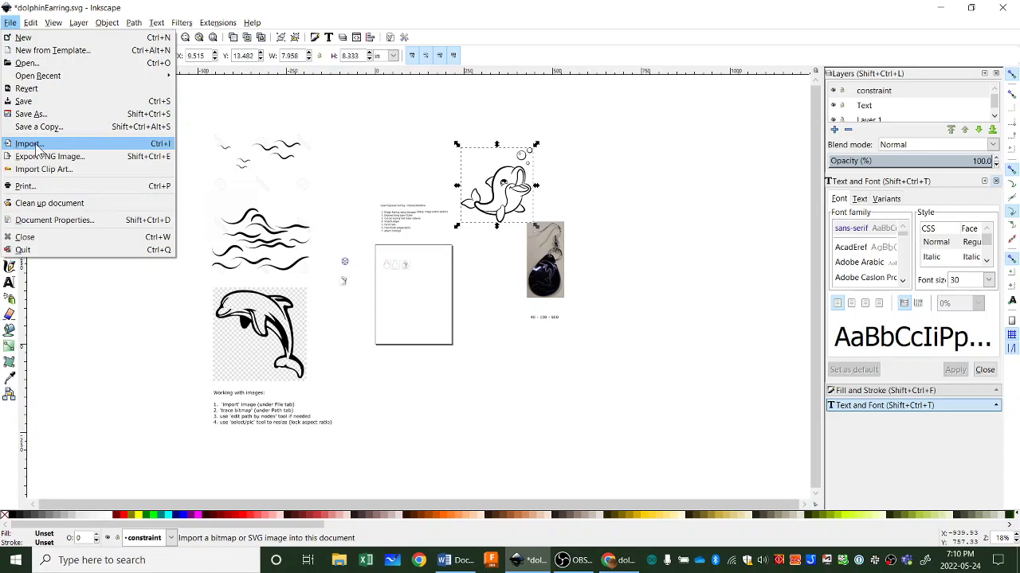
click(487, 260)
drag(507, 185, 159, 209)
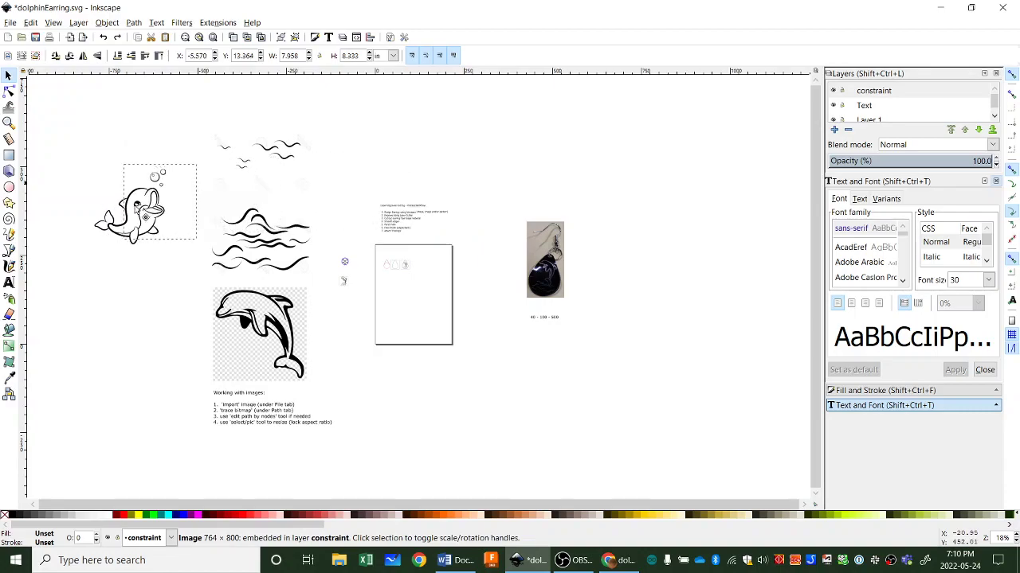
ctrl+scroll(567, 282, up, 5)
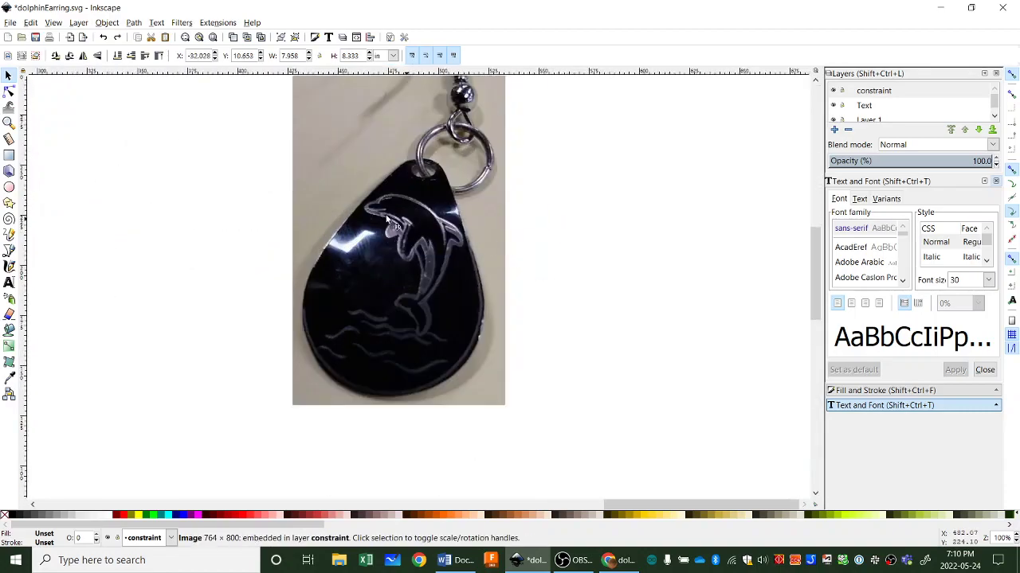
ctrl+scroll(363, 246, down, 5)
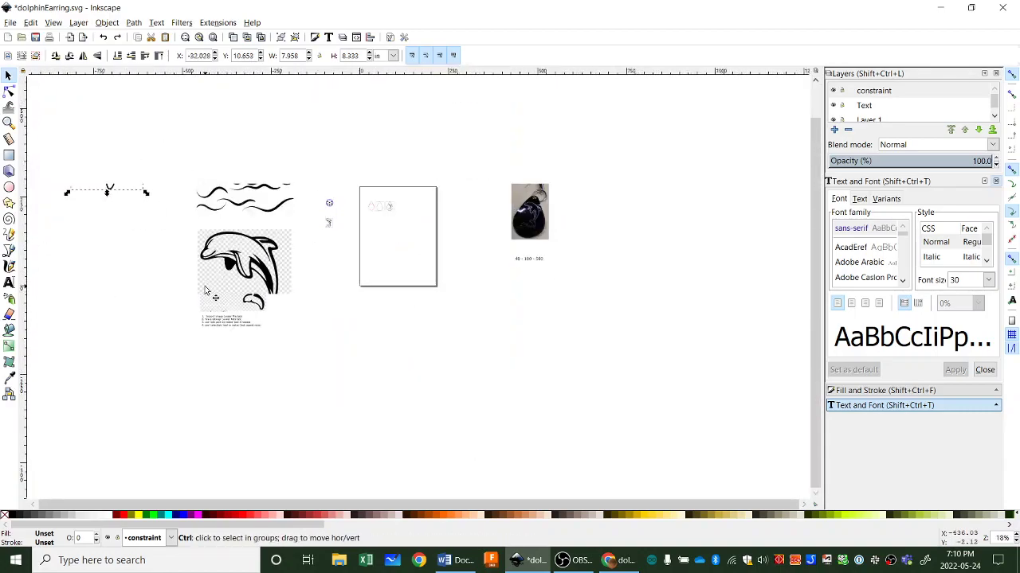
ctrl+scroll(204, 290, up, 3)
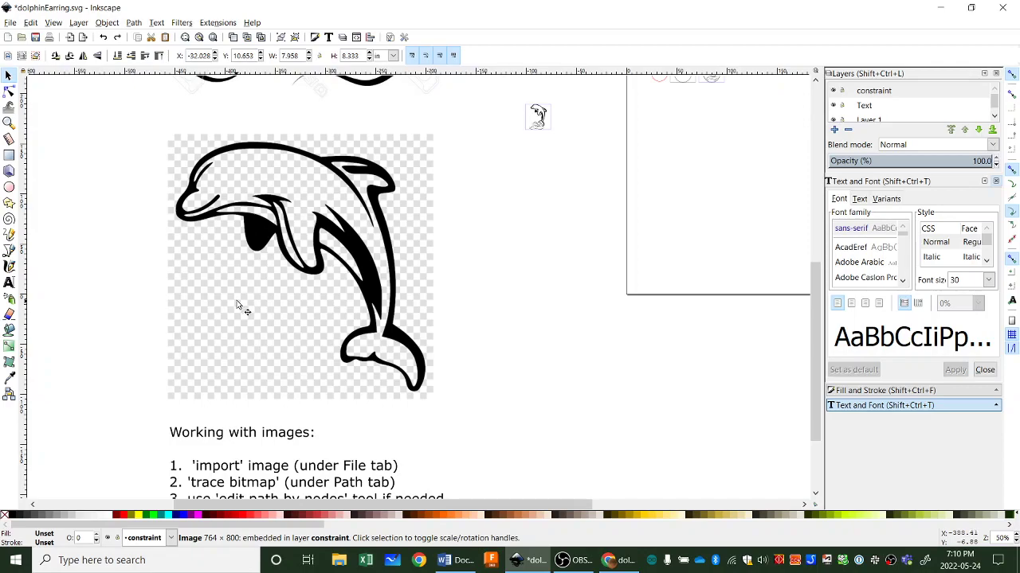
ctrl+scroll(246, 269, down, 2)
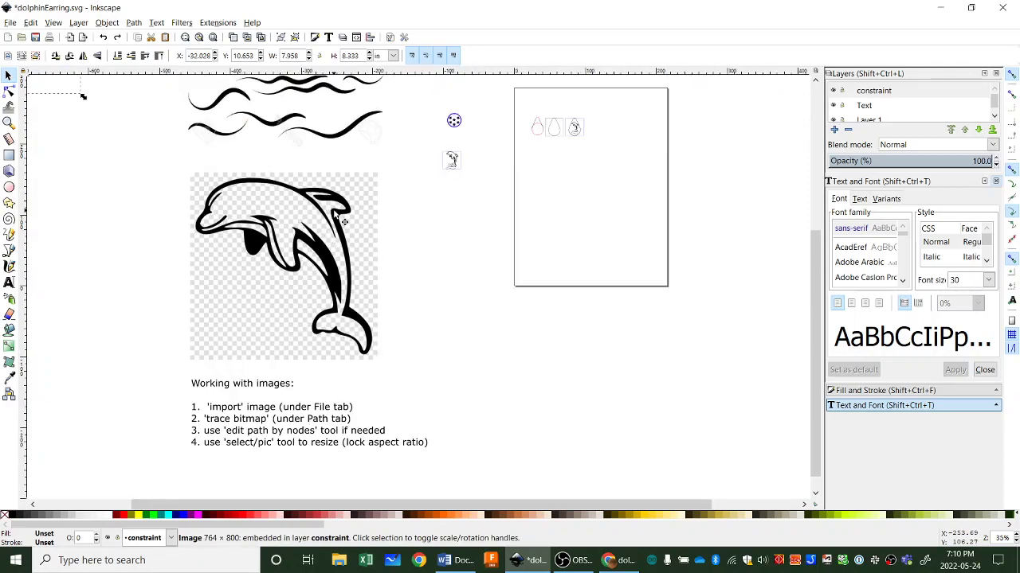
scroll(446, 335, right, 3)
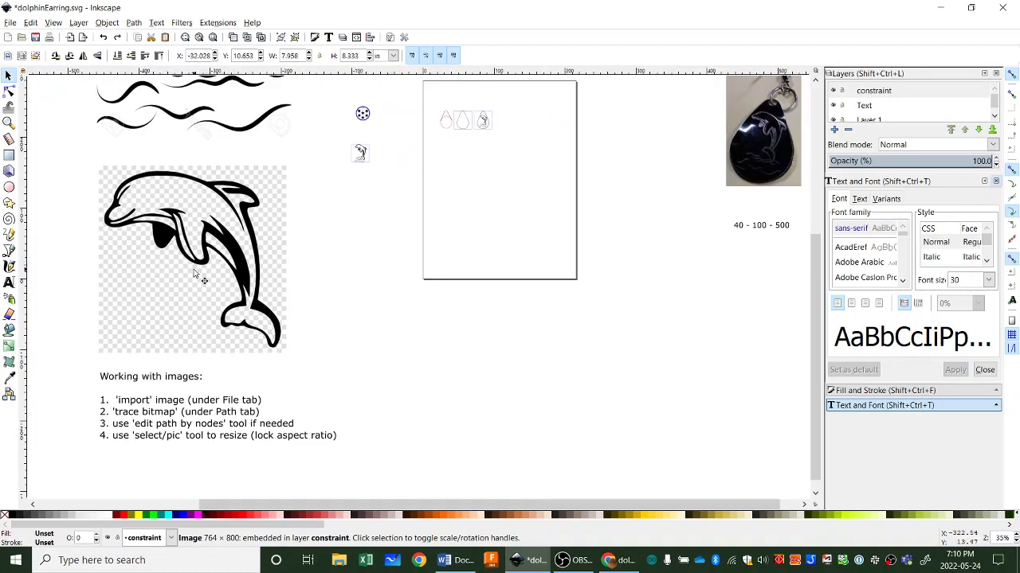
scroll(235, 233, up, 9)
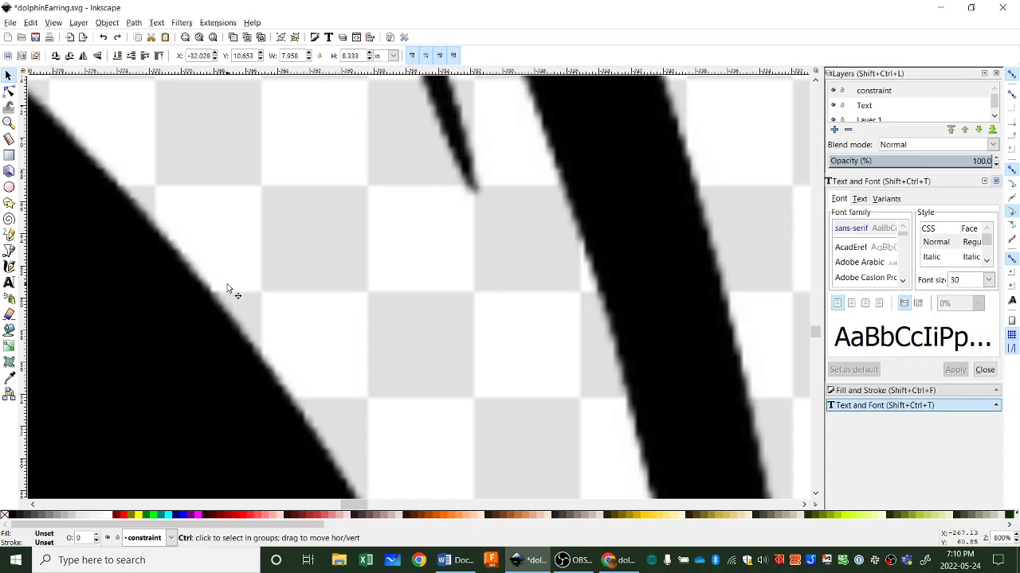
scroll(228, 289, down, 5)
scroll(228, 288, down, 3)
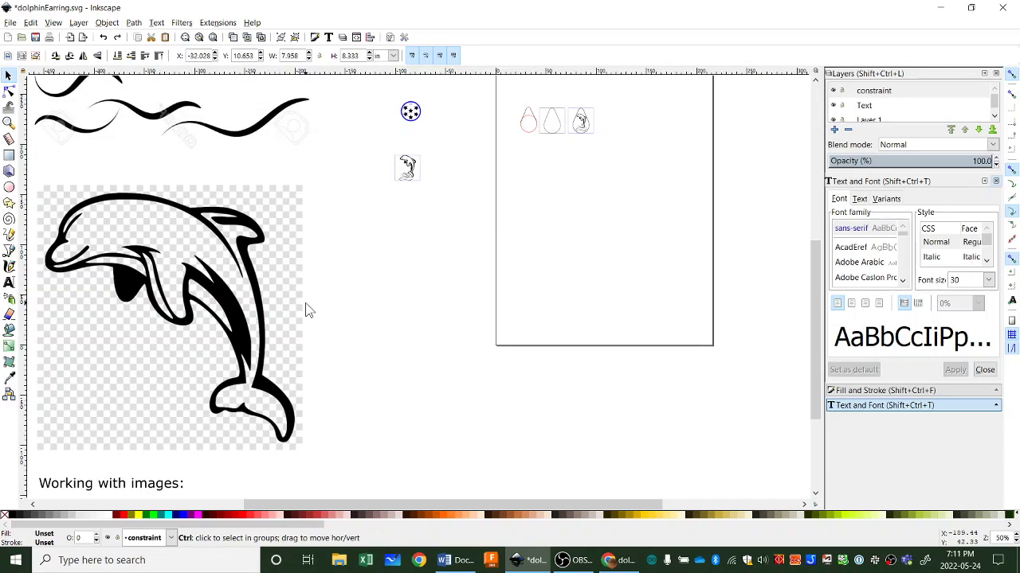
ctrl+scroll(308, 316, up, 3)
ctrl+scroll(311, 320, down, 5)
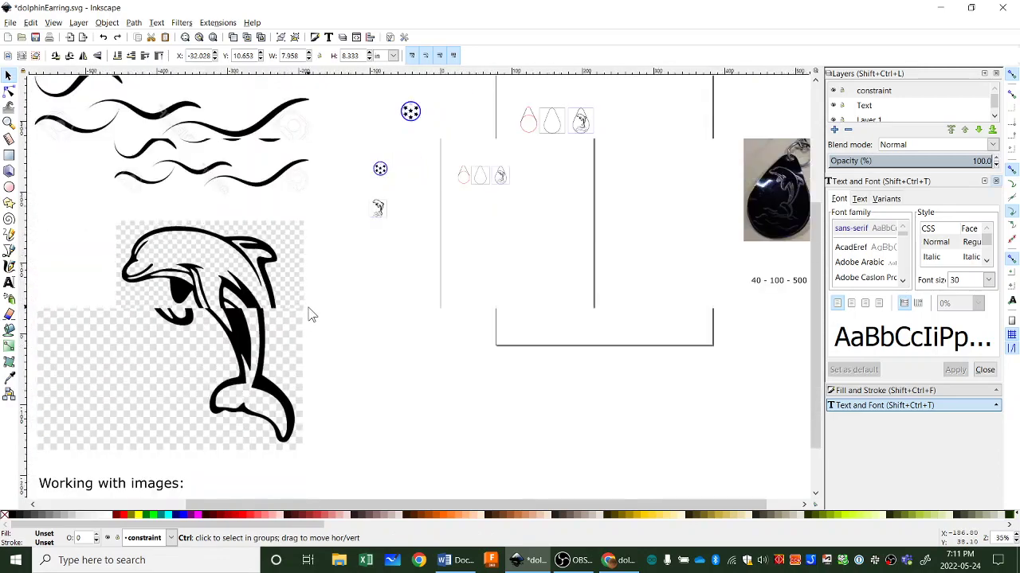
drag(310, 321, 371, 325)
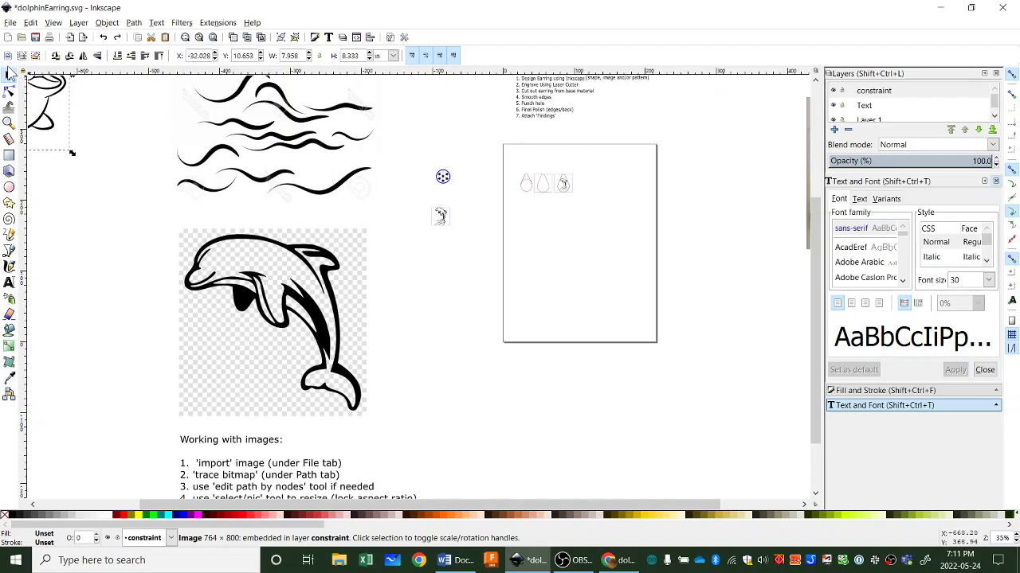
- Trace the dolphin image with Trace Bitmap, Brightness cutoff at threshold 0.450
click(270, 266)
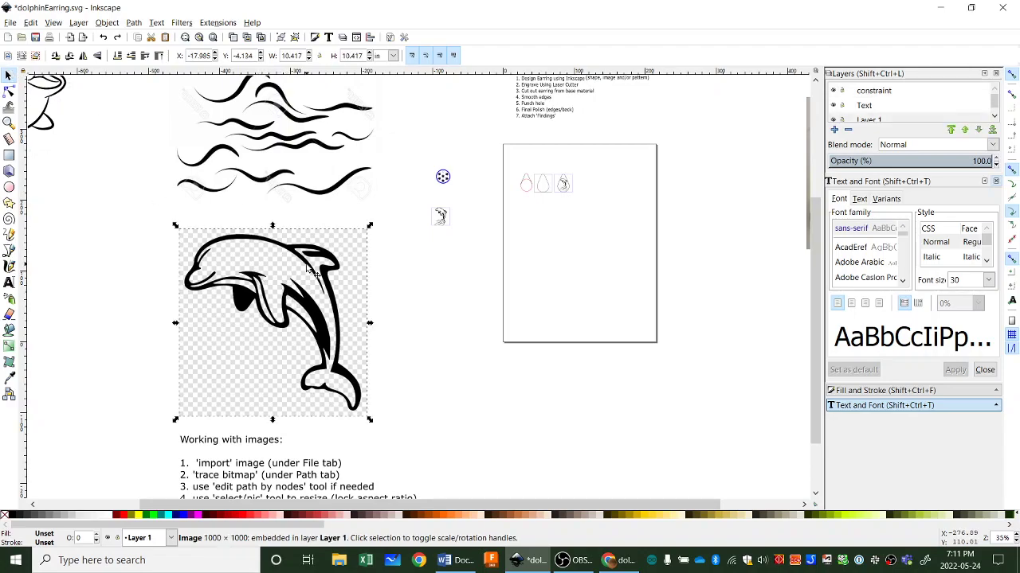
click(135, 23)
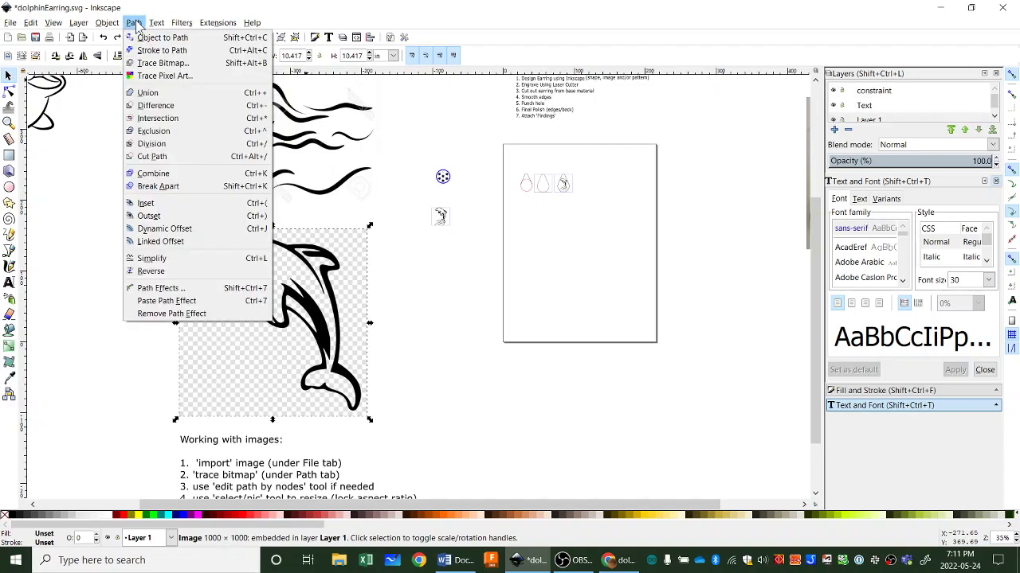
click(149, 64)
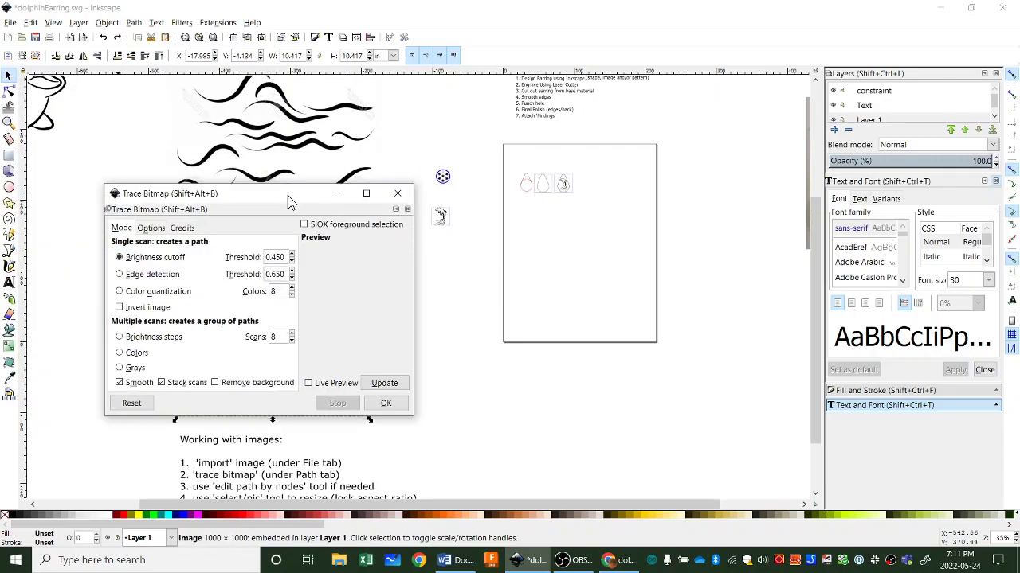
drag(290, 199, 534, 110)
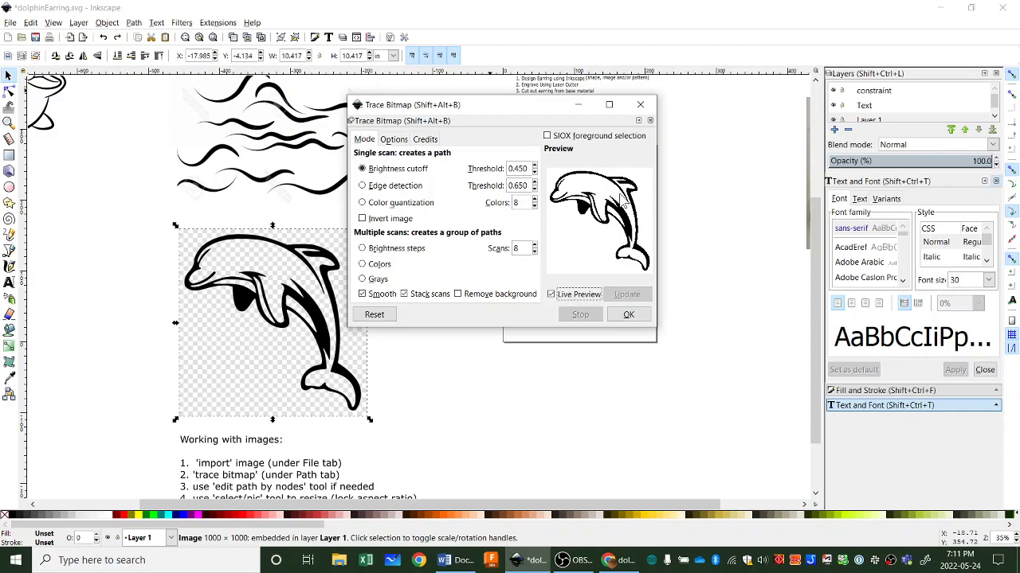
click(629, 316)
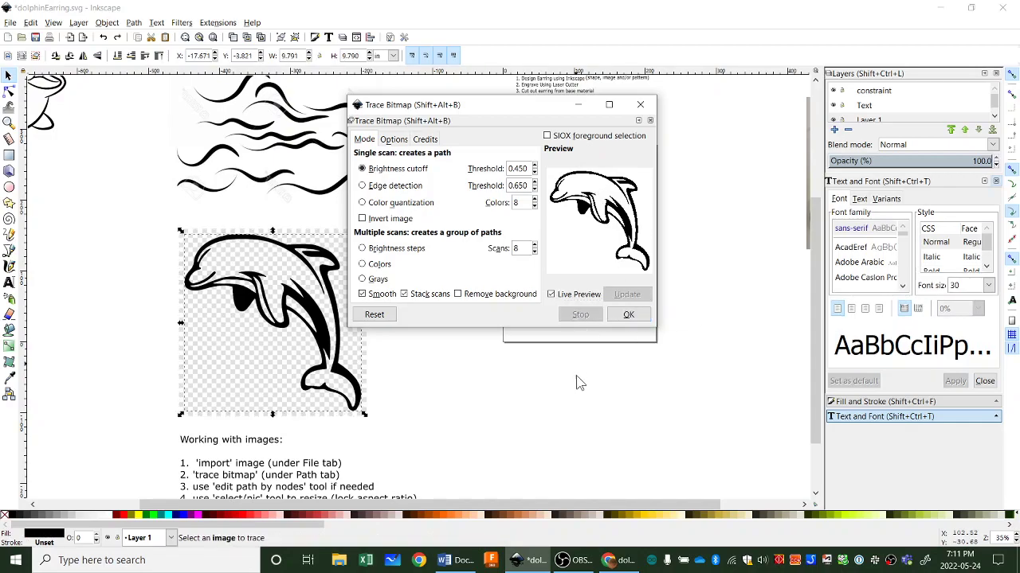
- Shift the traced dolphin path right of the original bitmap, checking its edges close up
drag(526, 109, 676, 97)
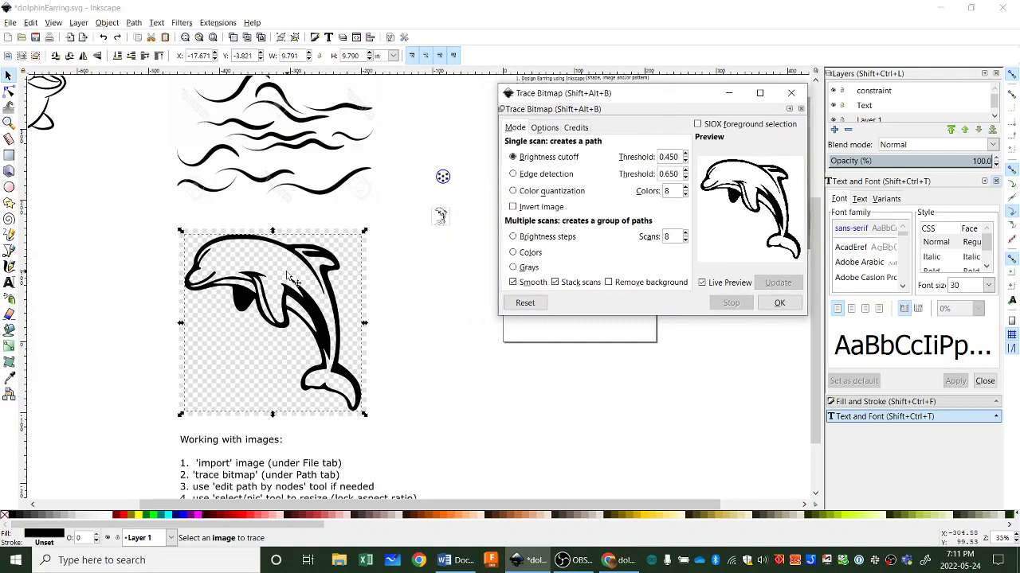
drag(299, 294, 441, 342)
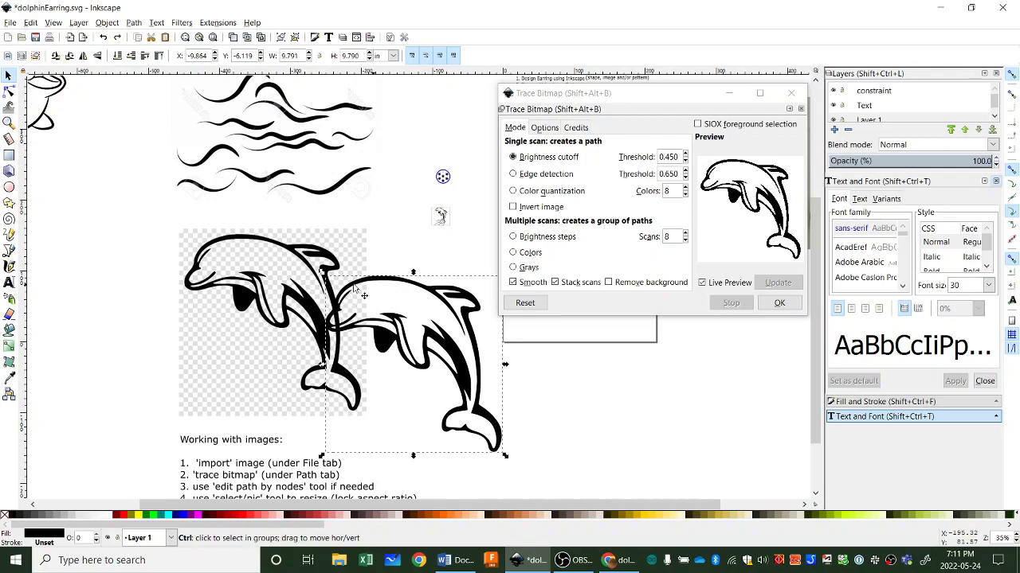
scroll(354, 287, up, 7)
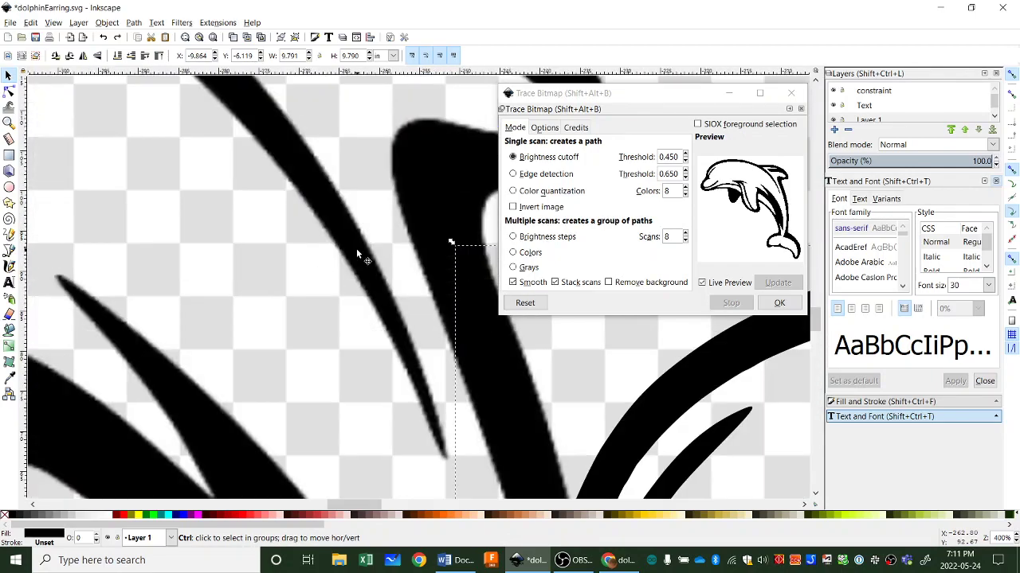
scroll(356, 249, down, 7)
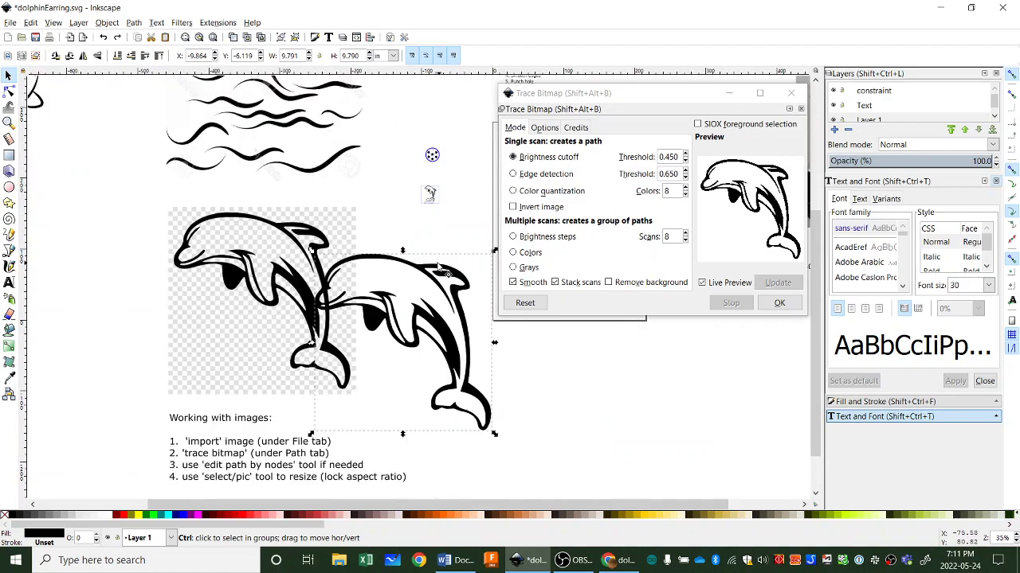
scroll(439, 269, up, 9)
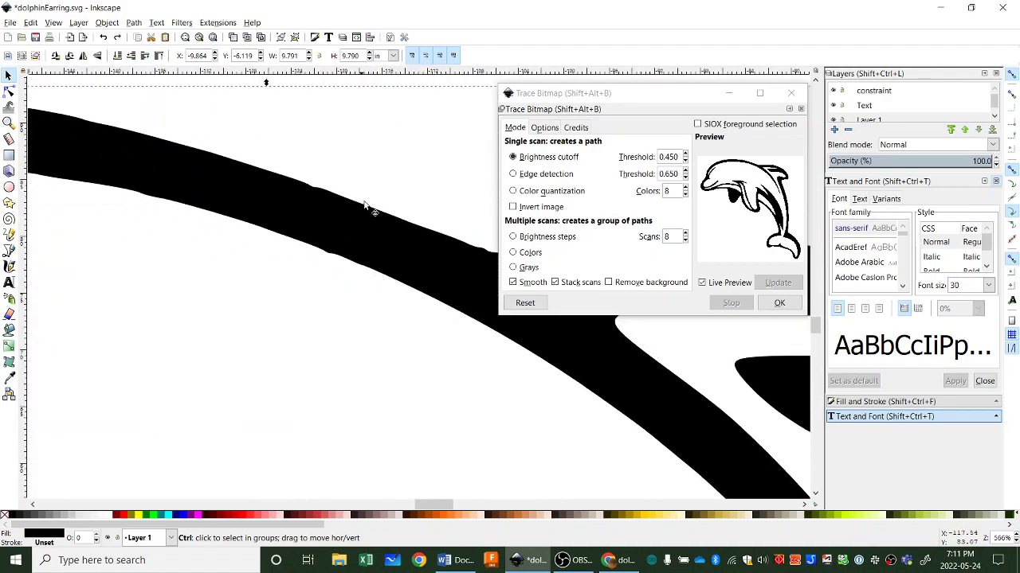
scroll(358, 207, down, 10)
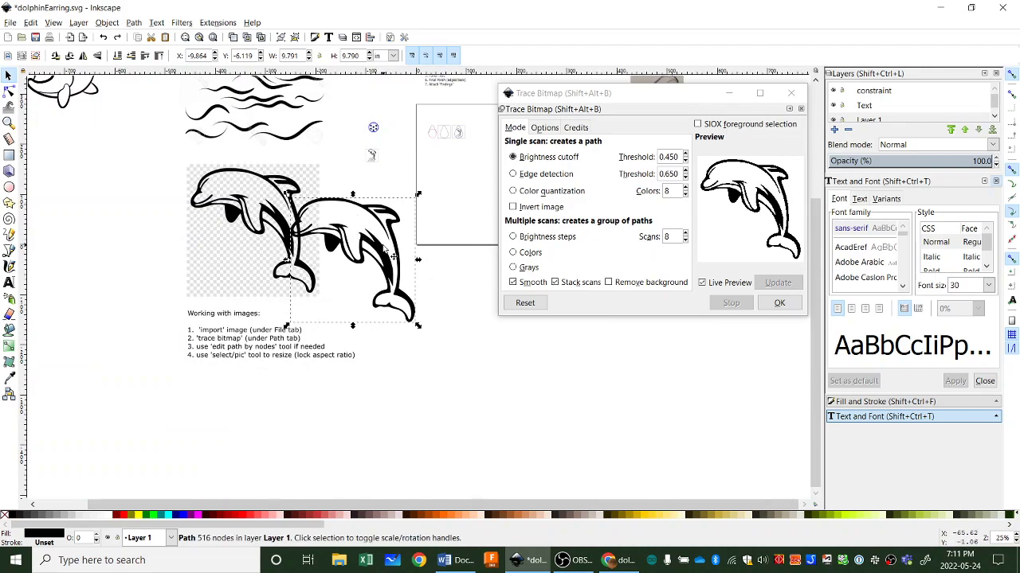
drag(391, 255, 403, 260)
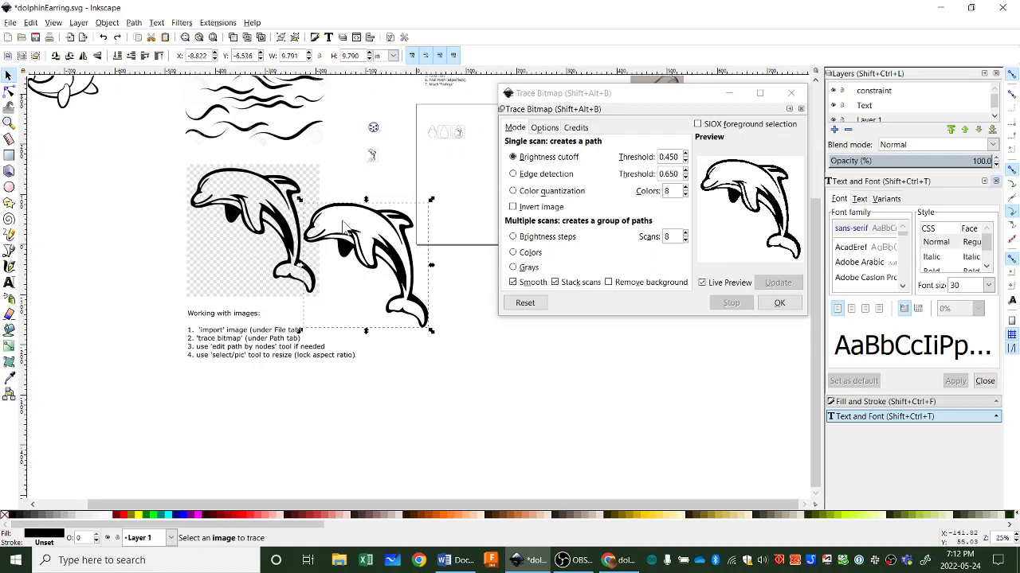
- Retrace the dolphin at threshold 0.920, then delete the checkered result
click(685, 155)
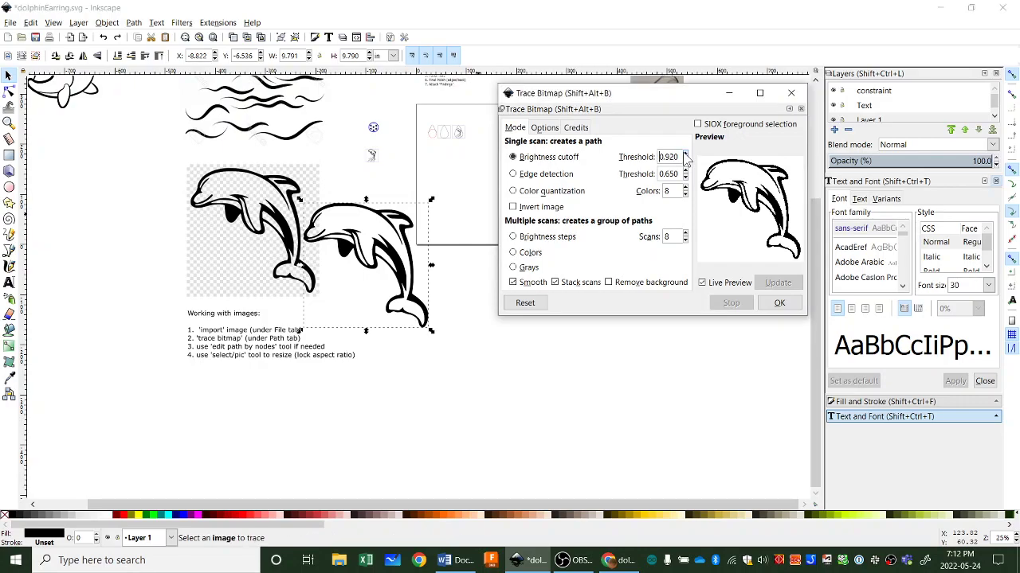
click(272, 246)
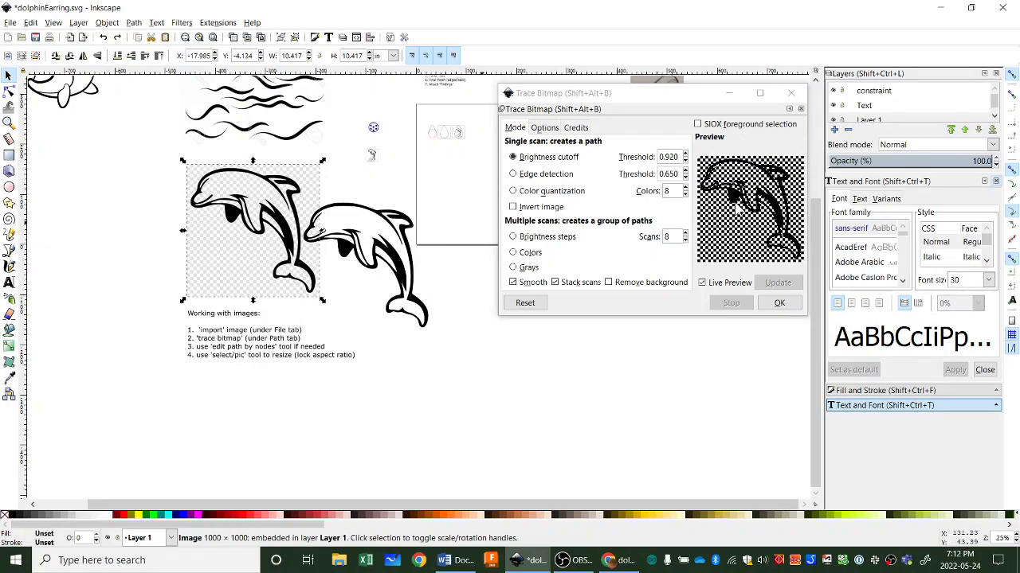
click(778, 303)
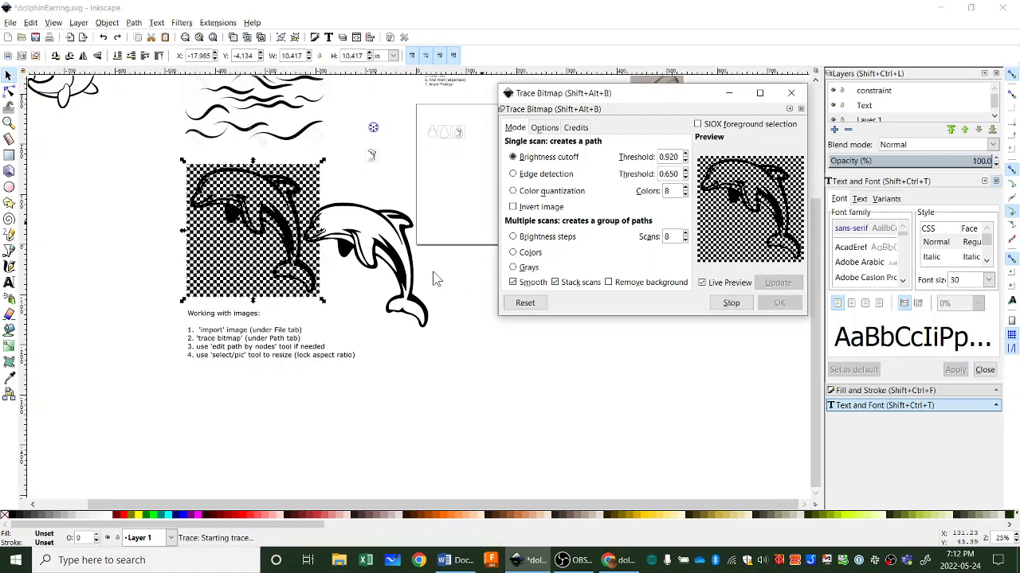
drag(279, 243, 144, 255)
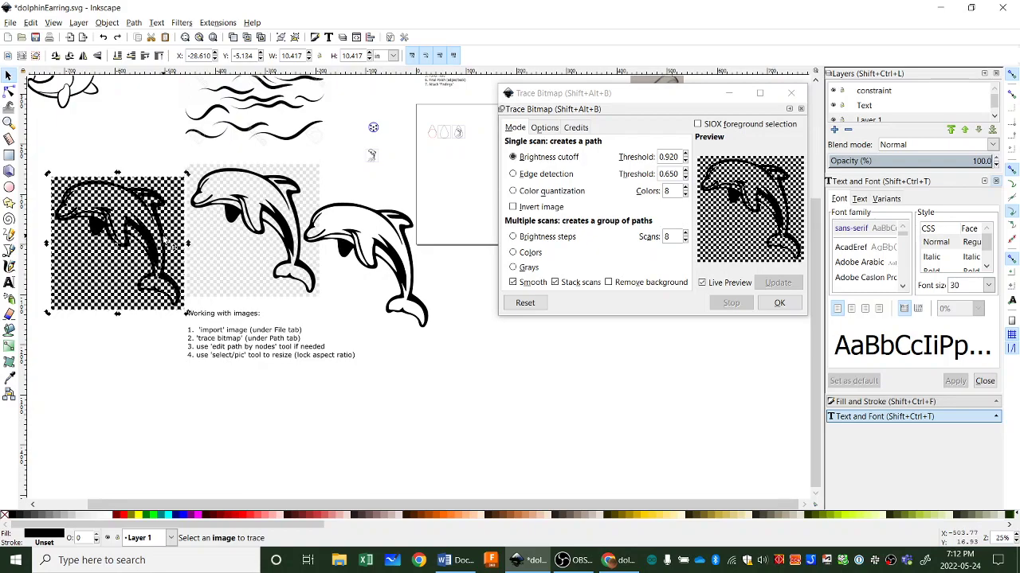
key(Delete)
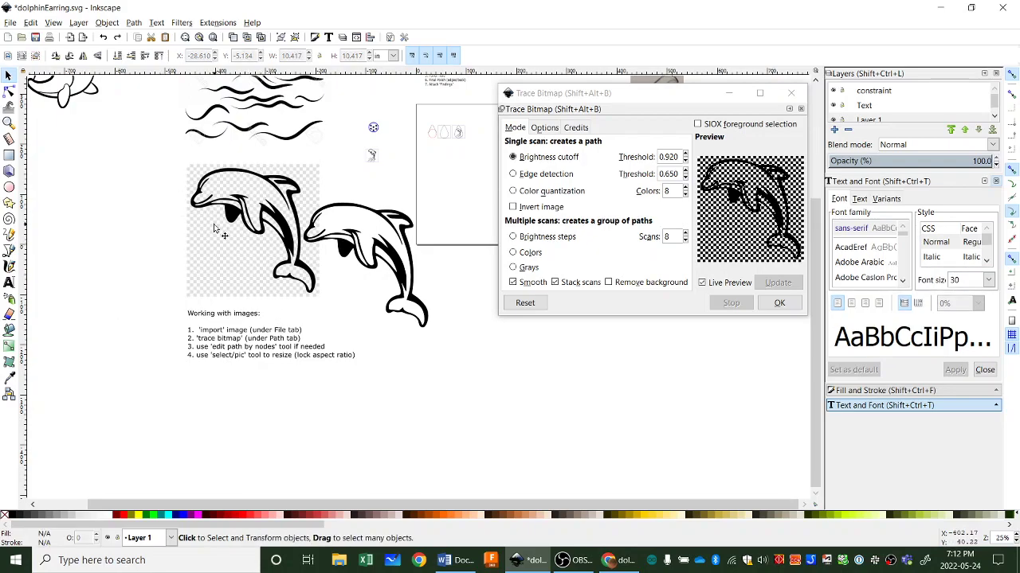
scroll(295, 269, down, 1)
- Place the traced dolphin over the page and trace the waves image at threshold 0.480
drag(294, 269, 350, 257)
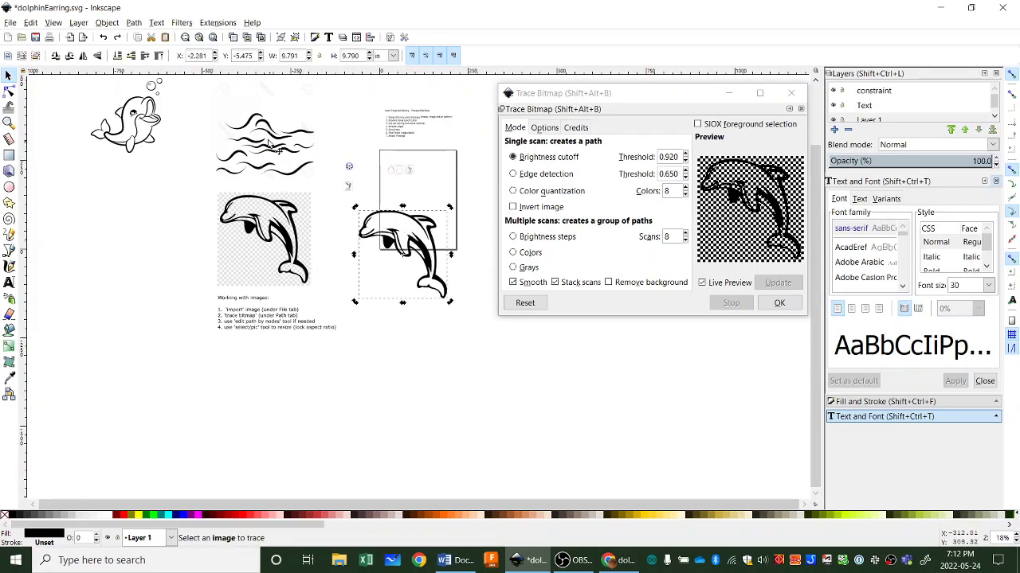
ctrl+scroll(267, 135, up, 2)
click(267, 135)
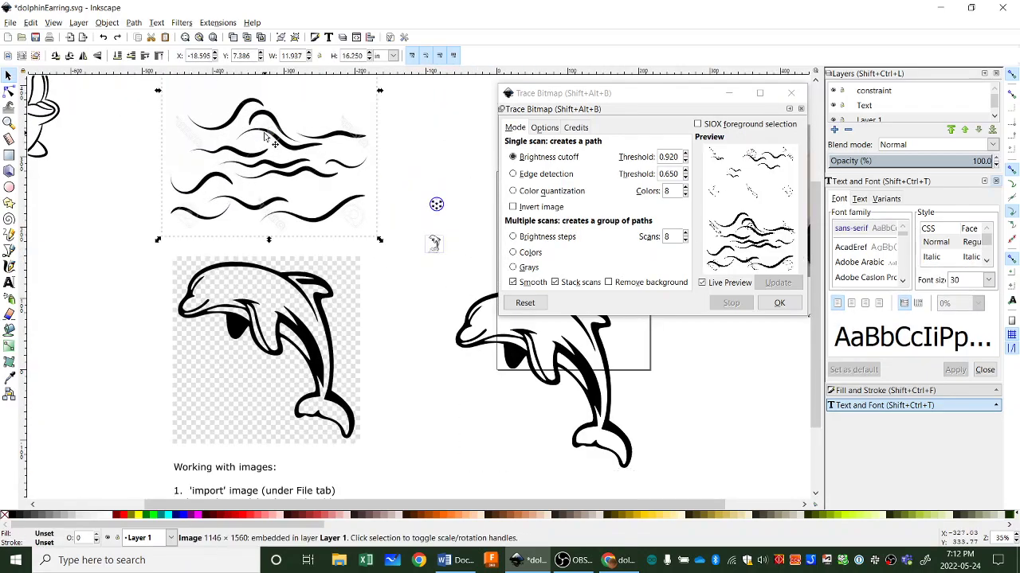
click(677, 157)
drag(678, 157, 637, 160)
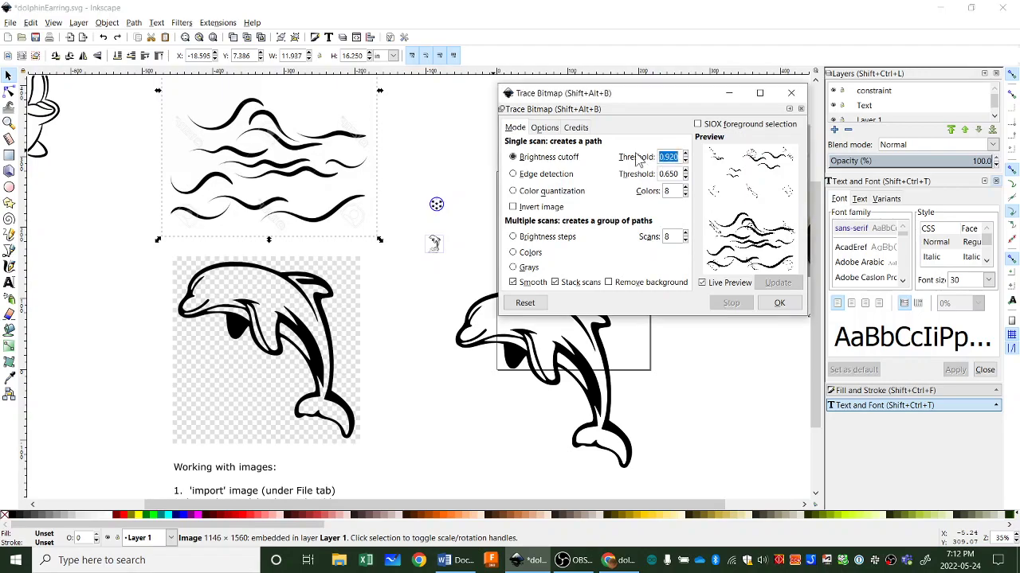
key(BackSpace)
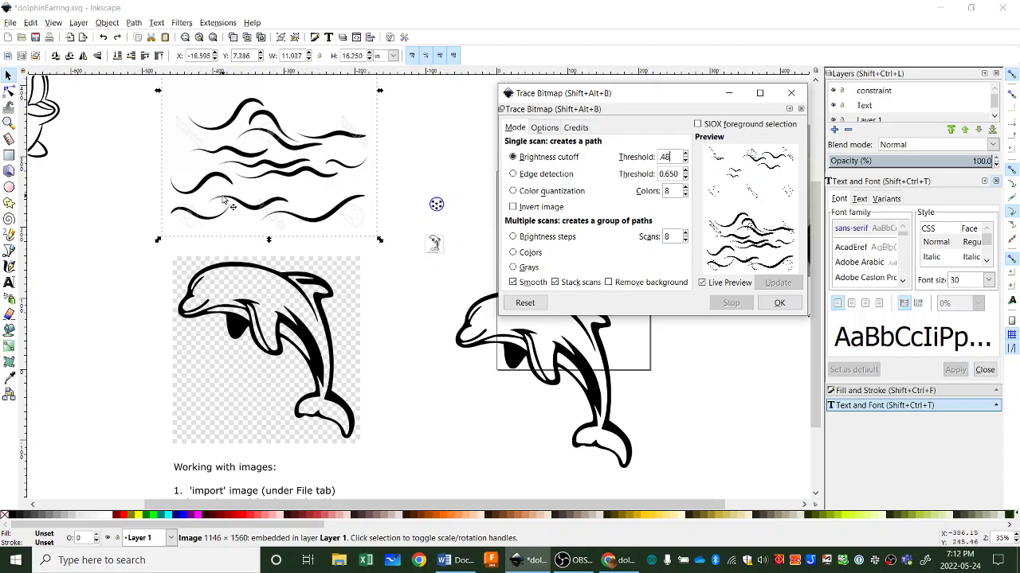
scroll(226, 200, down, 2)
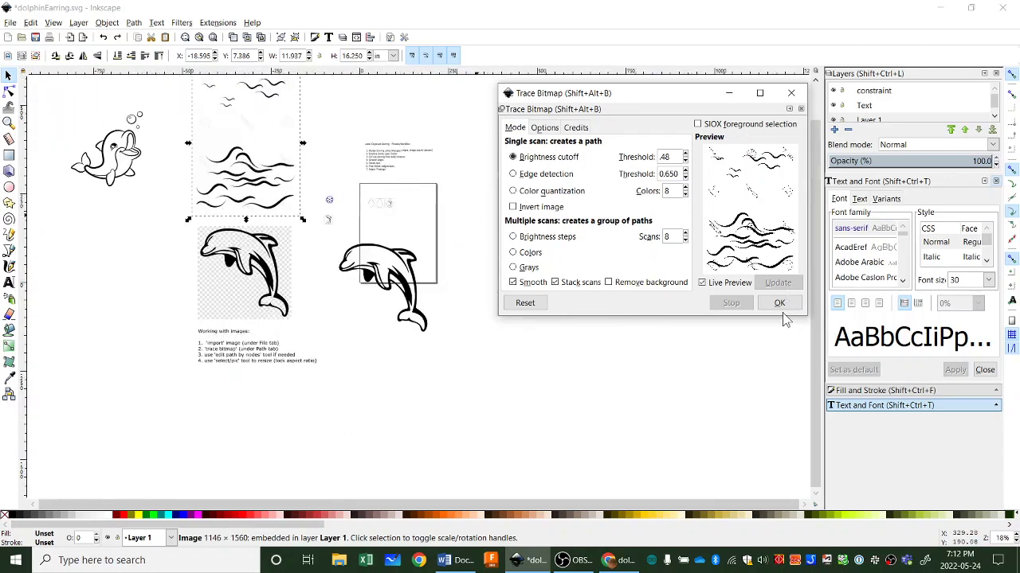
click(777, 303)
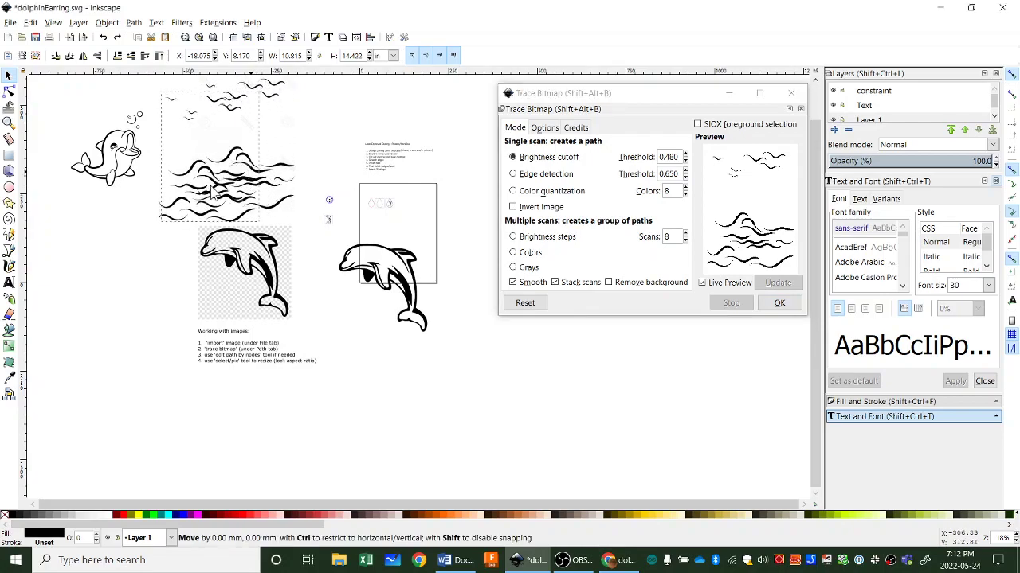
- Move the traced waves off their source image and set the traced dolphin above them
drag(214, 191, 111, 257)
scroll(140, 178, up, 4)
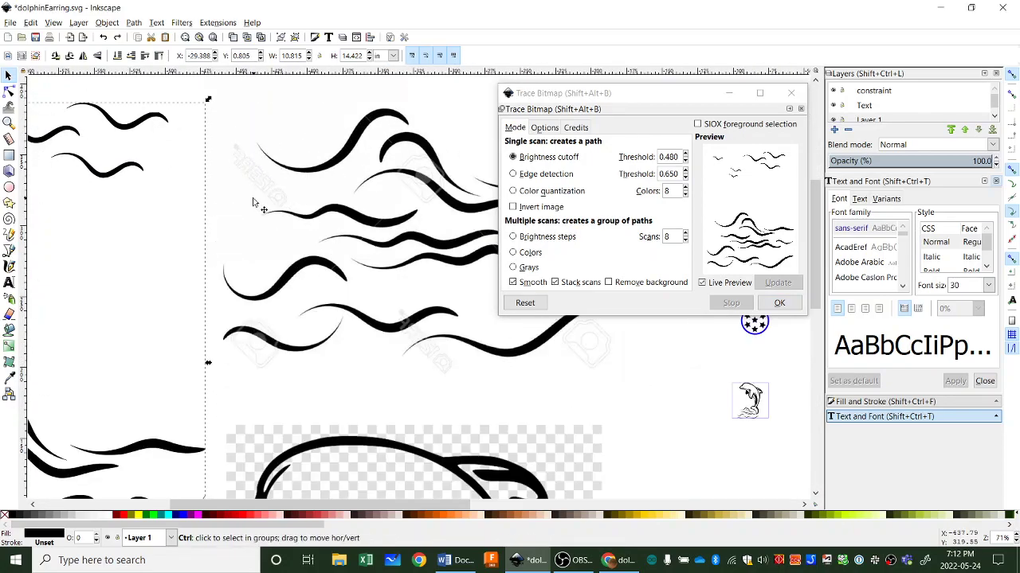
scroll(255, 201, down, 2)
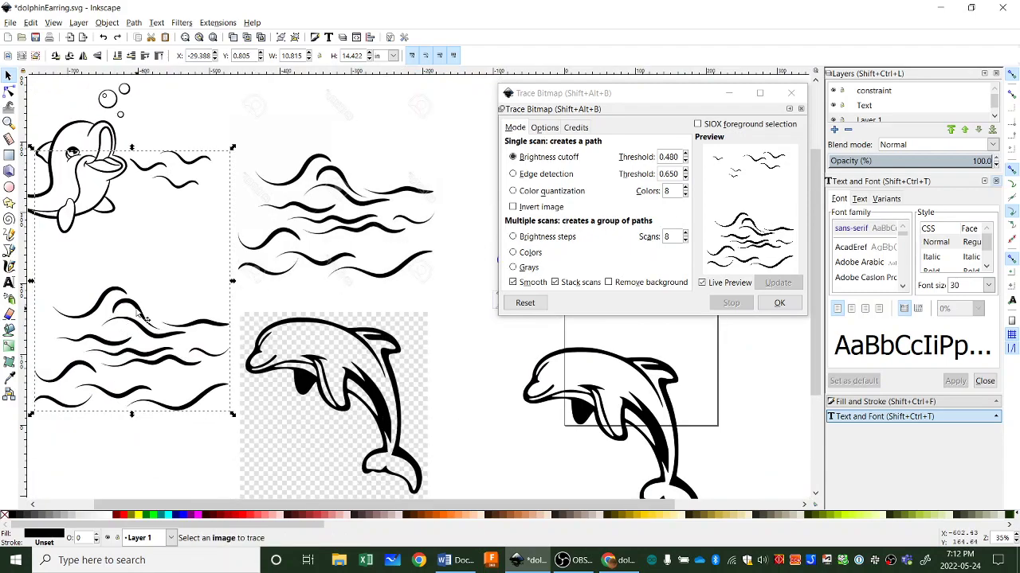
scroll(304, 226, down, 2)
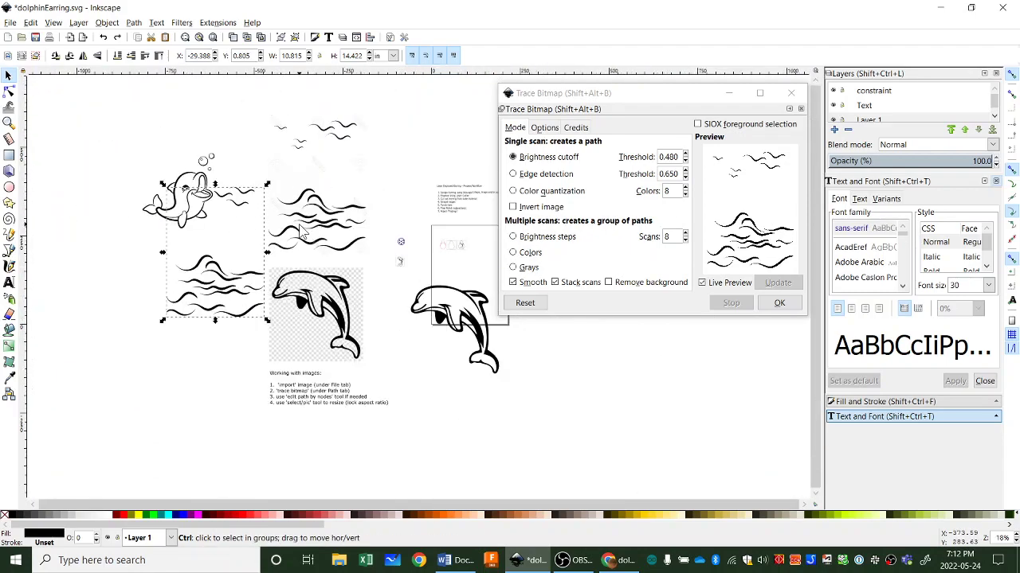
drag(225, 274, 530, 433)
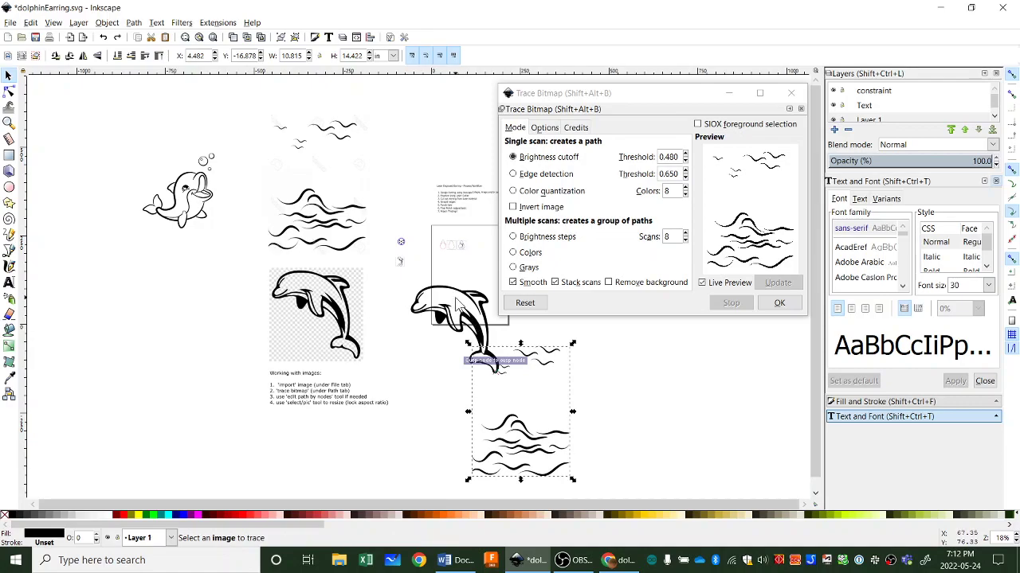
drag(463, 319, 502, 360)
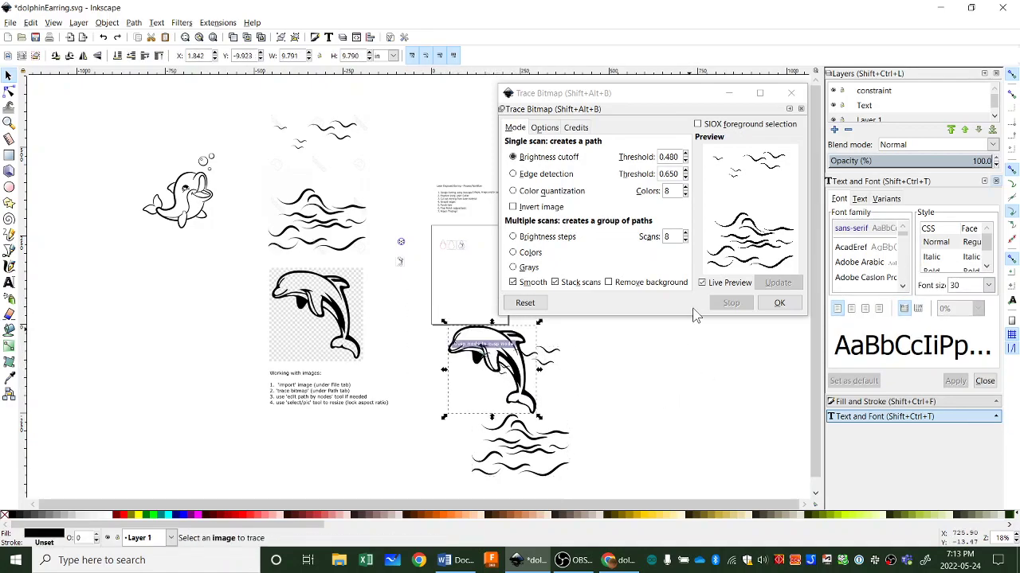
- Close the Trace Bitmap window and move the traced dolphin to the right
click(791, 93)
scroll(500, 378, down, 1)
scroll(500, 378, right, 1)
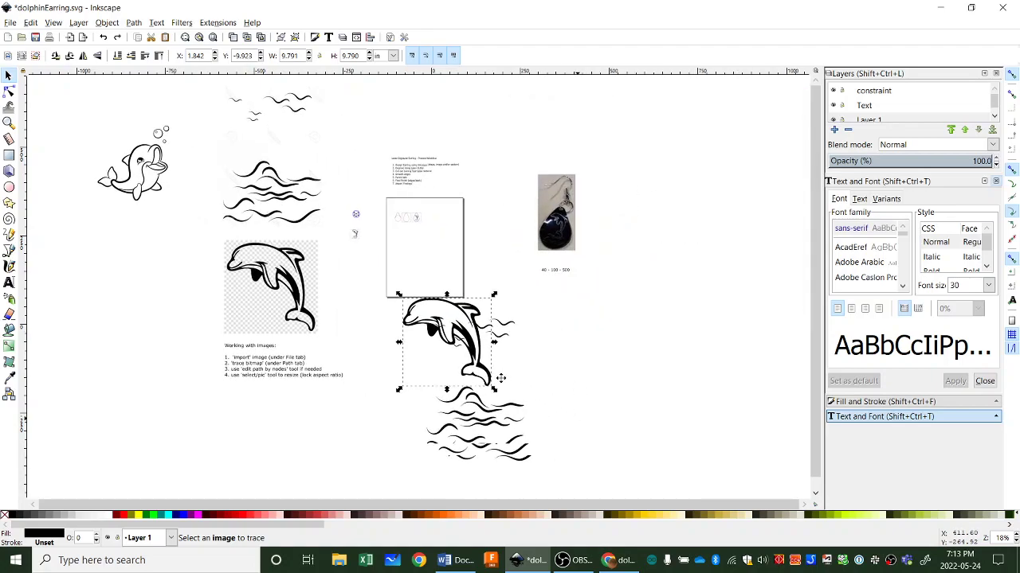
scroll(500, 377, down, 1)
scroll(500, 377, right, 3)
drag(379, 298, 518, 301)
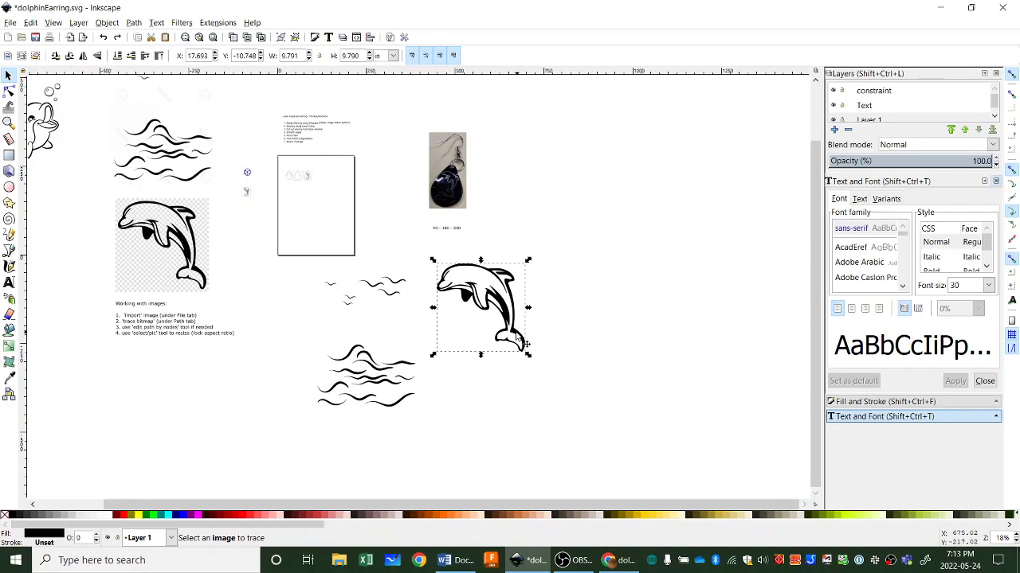
- Move the waves and birds down-left below the page outline, then deselect
scroll(447, 183, up, 6)
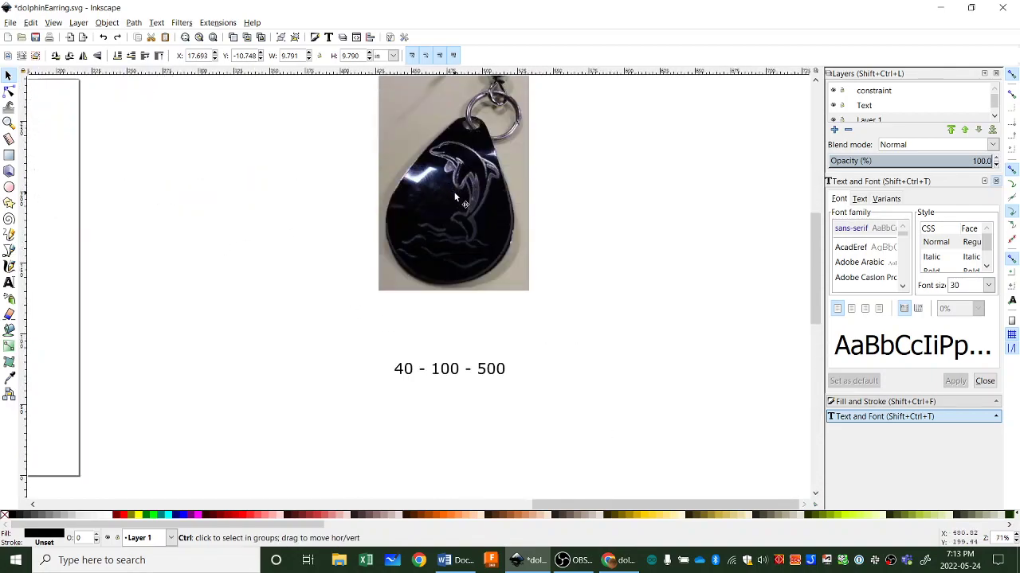
scroll(462, 282, down, 7)
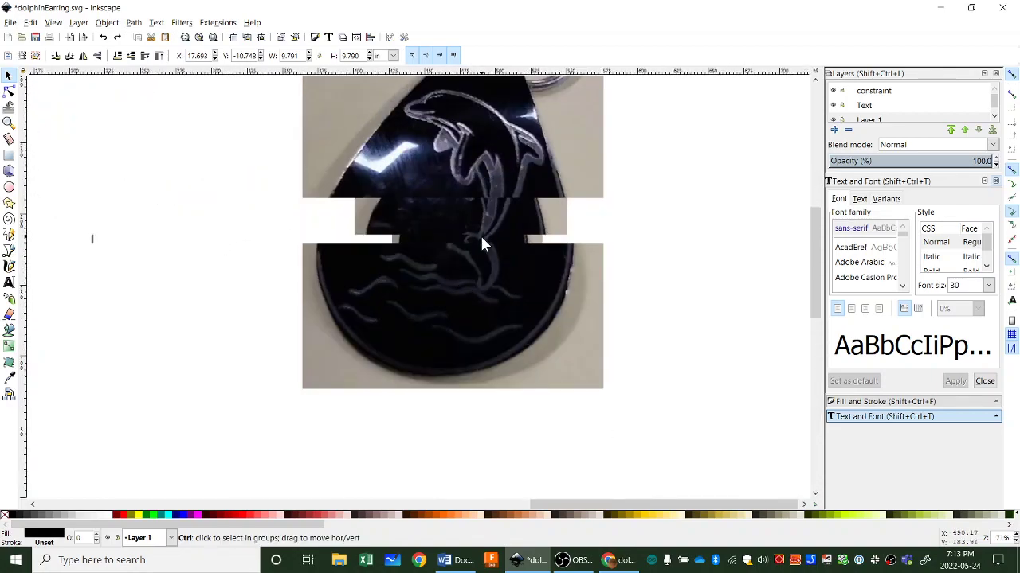
scroll(454, 317, down, 1)
scroll(454, 317, right, 1)
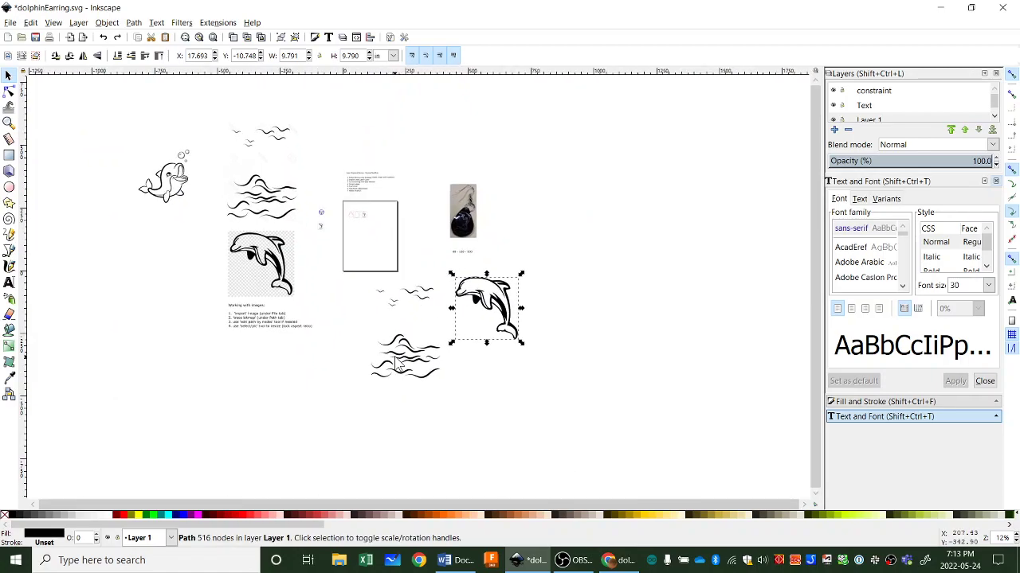
drag(397, 350, 364, 368)
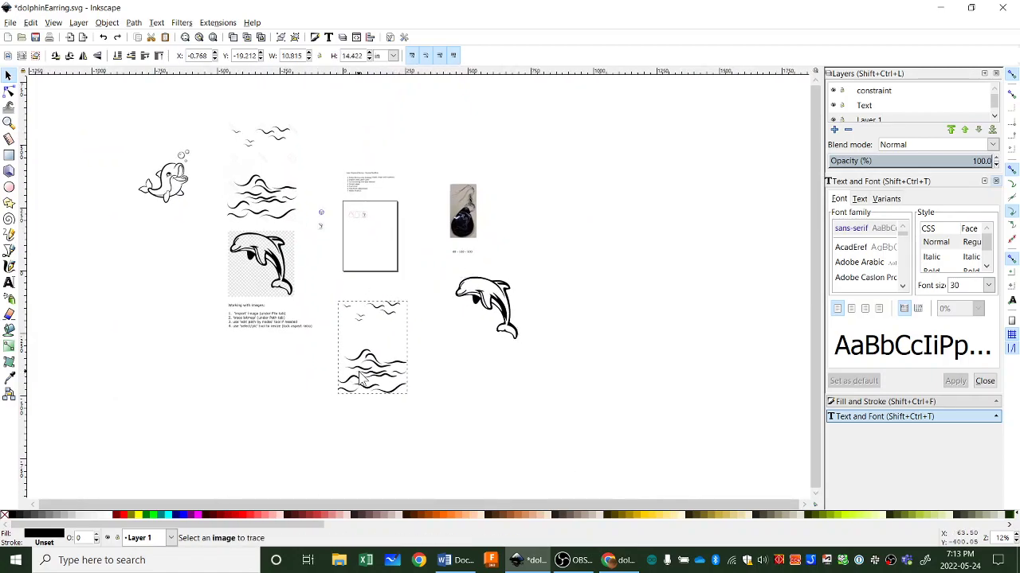
click(460, 384)
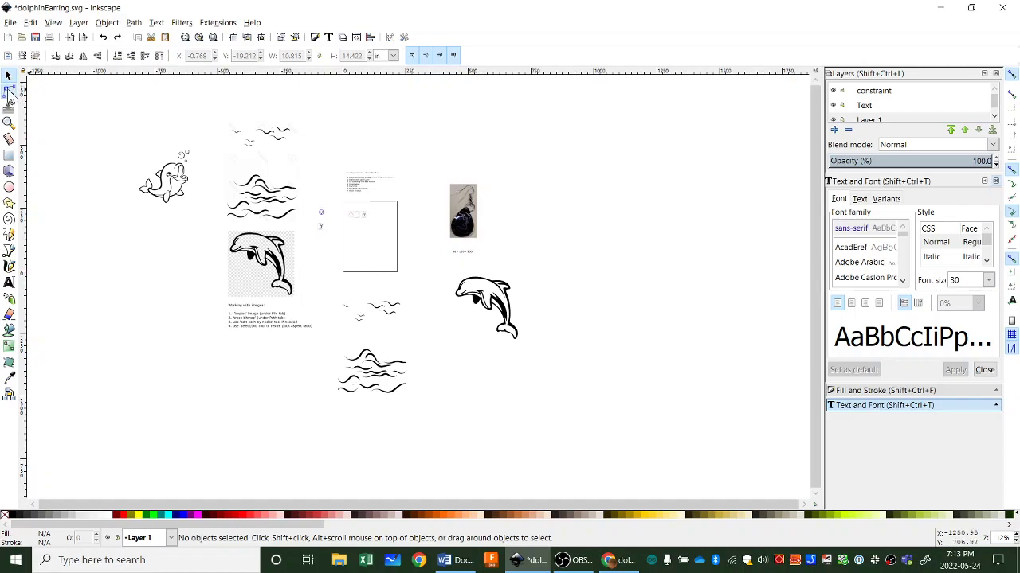
- Show all the nodes of the traced waves path with the Node tool
click(9, 91)
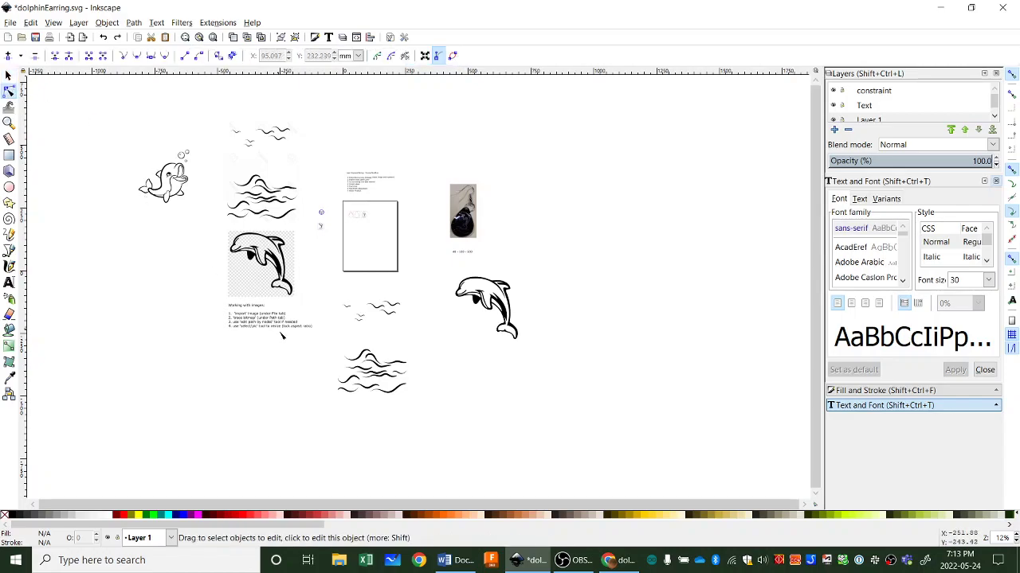
click(390, 381)
key(ctrl+a)
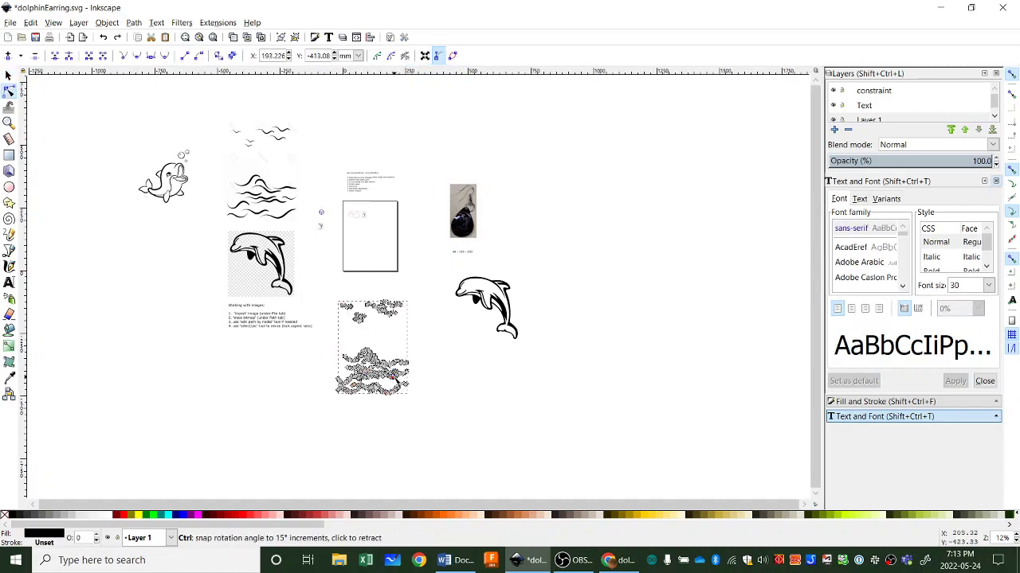
scroll(396, 383, up, 1)
ctrl+scroll(396, 390, up, 2)
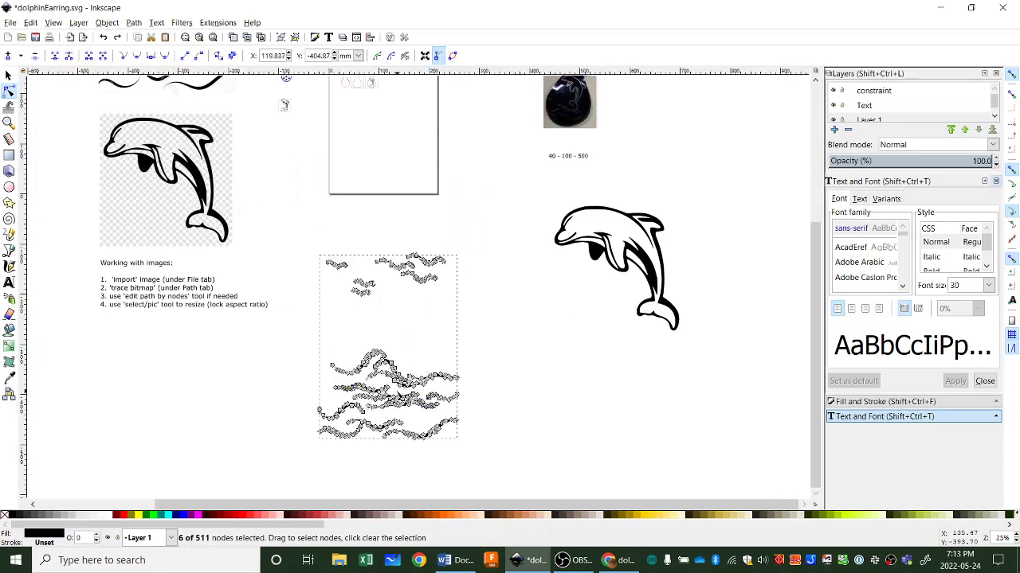
ctrl+scroll(396, 390, up, 3)
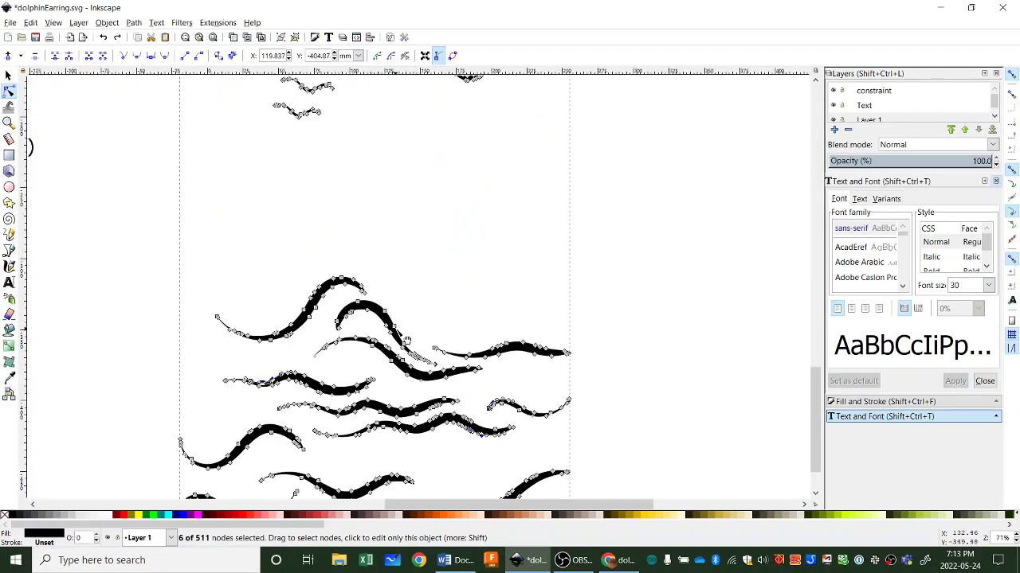
ctrl+scroll(419, 351, down, 2)
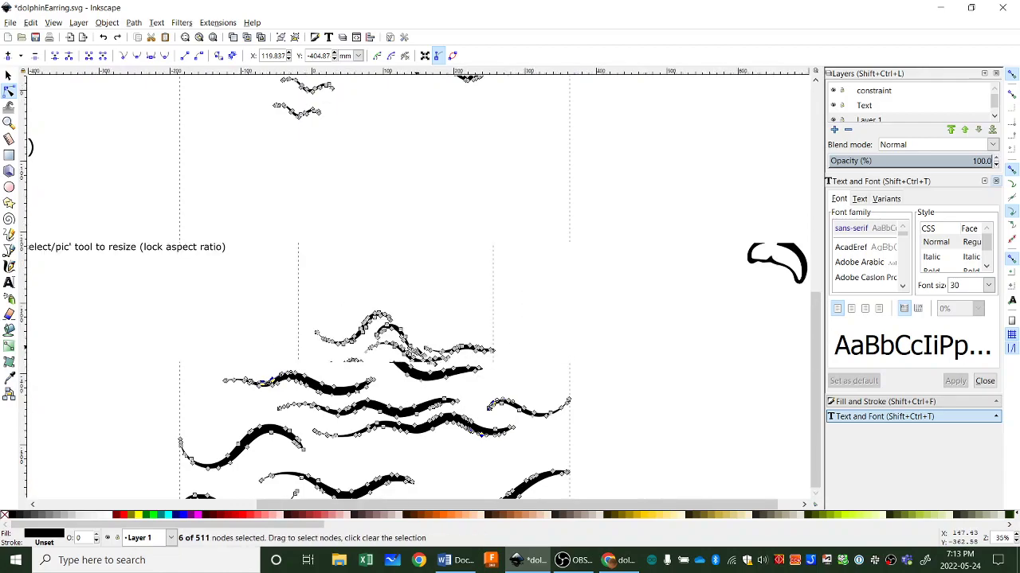
- Delete the bird nodes above the waves, leaving only the wave strokes
drag(263, 136, 529, 258)
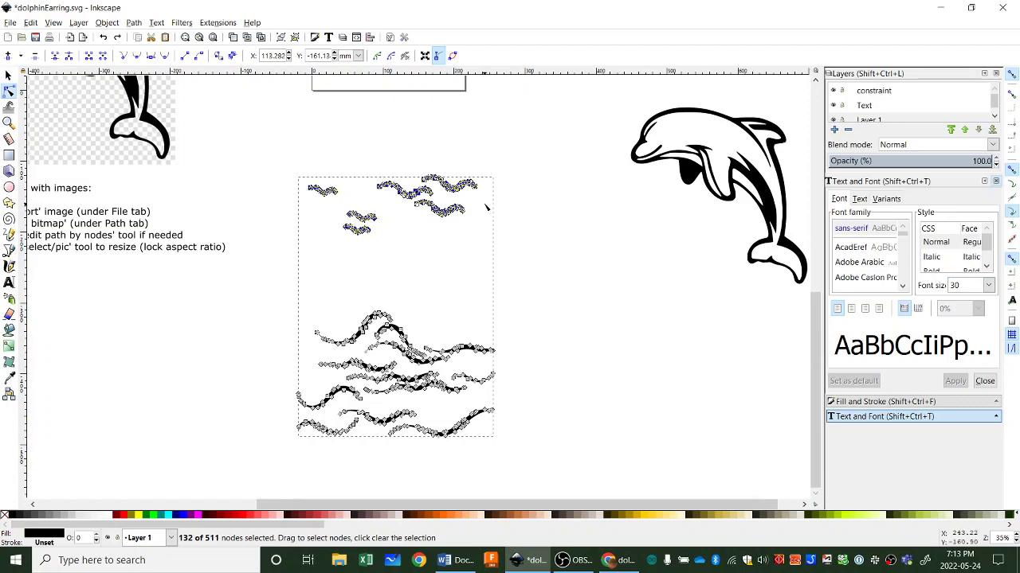
key(Delete)
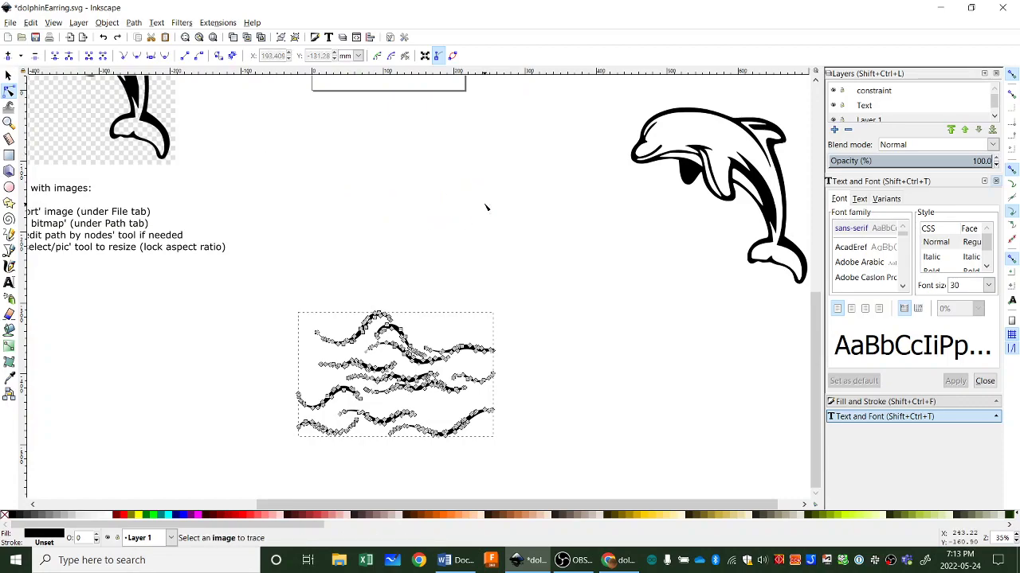
click(479, 294)
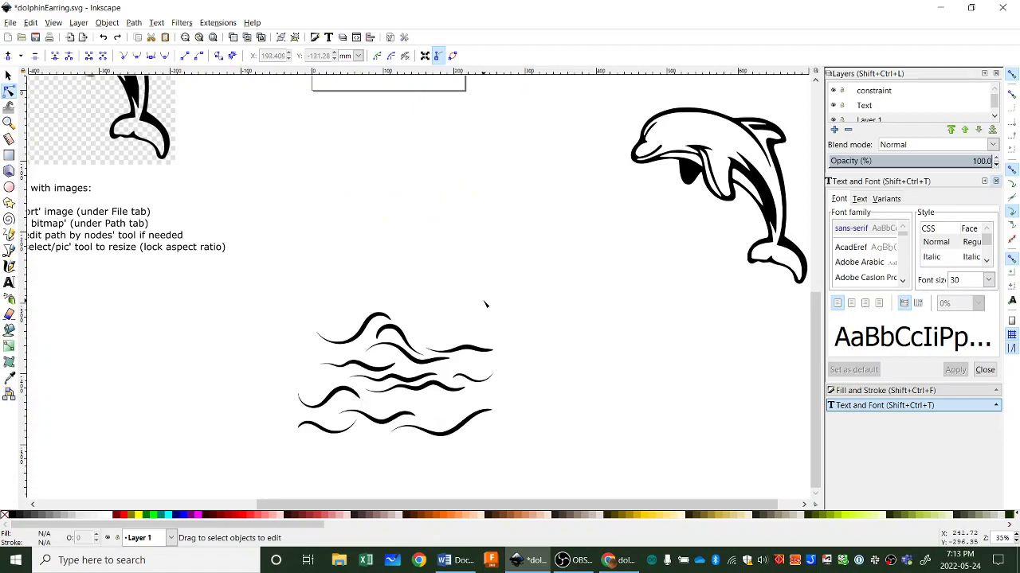
scroll(490, 332, down, 1)
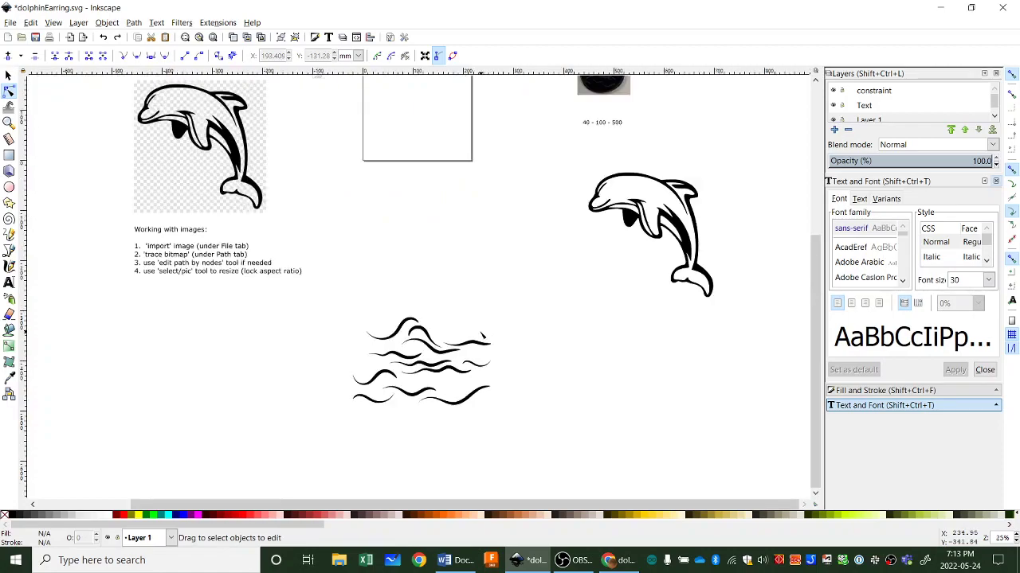
click(9, 76)
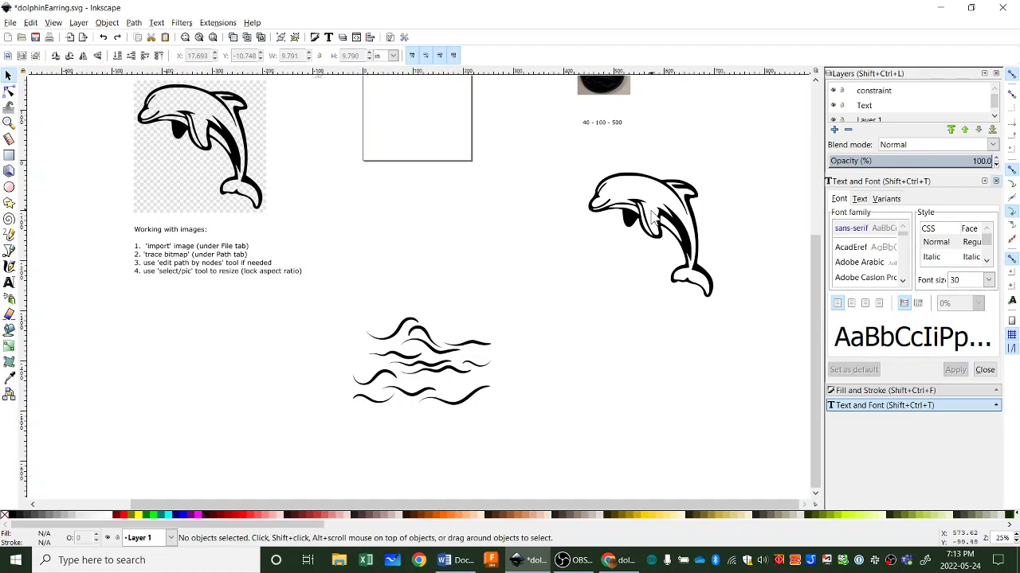
- Move the traced dolphin so it leaps just above the waves
drag(644, 226, 400, 258)
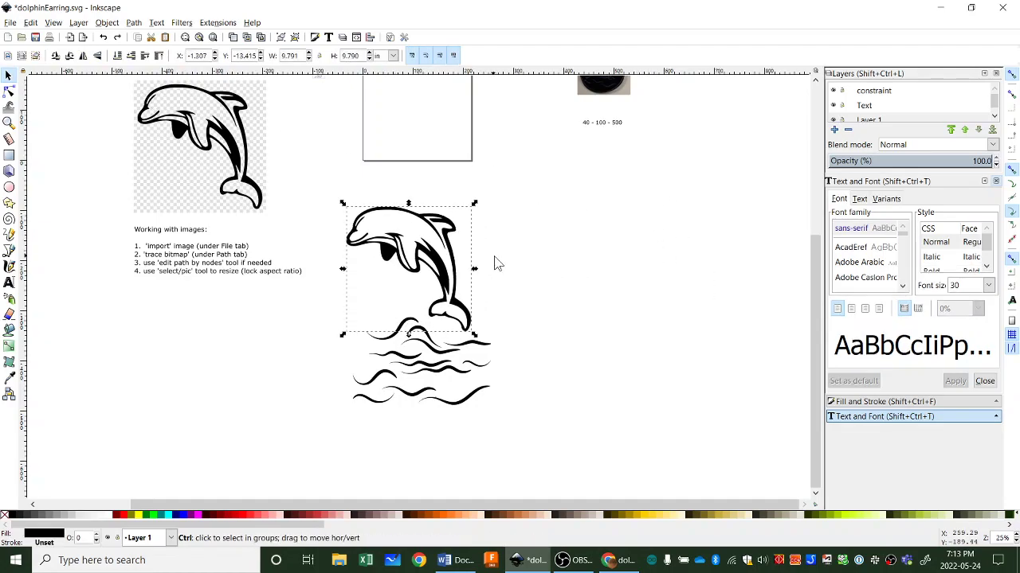
scroll(493, 264, down, 1)
scroll(494, 265, down, 1)
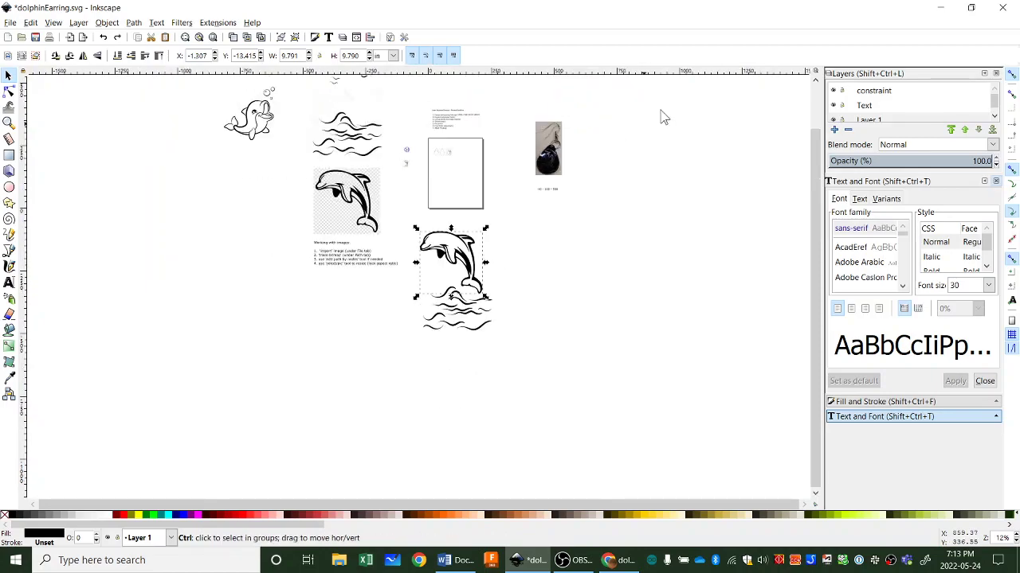
scroll(546, 187, up, 6)
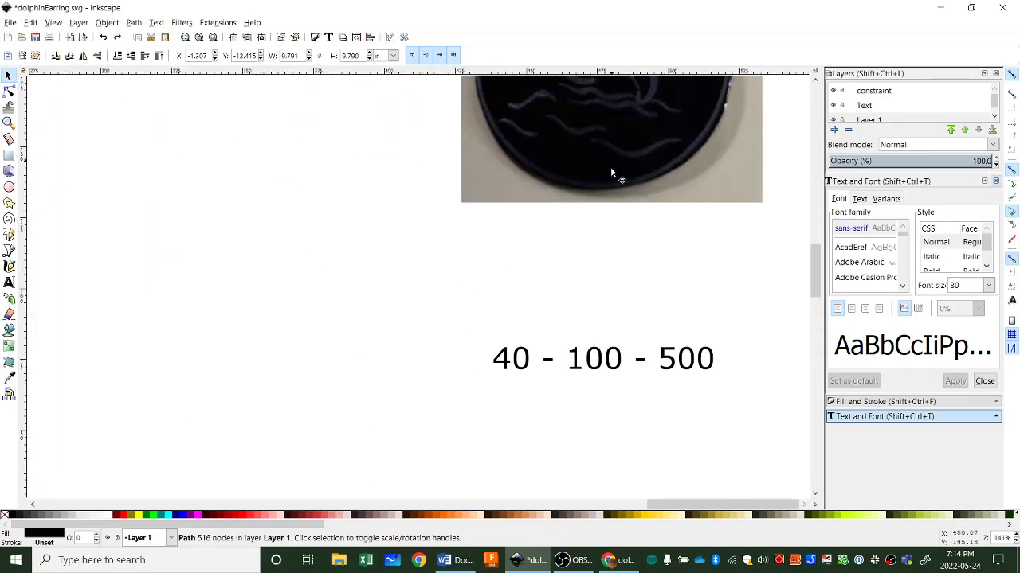
scroll(609, 230, up, 1)
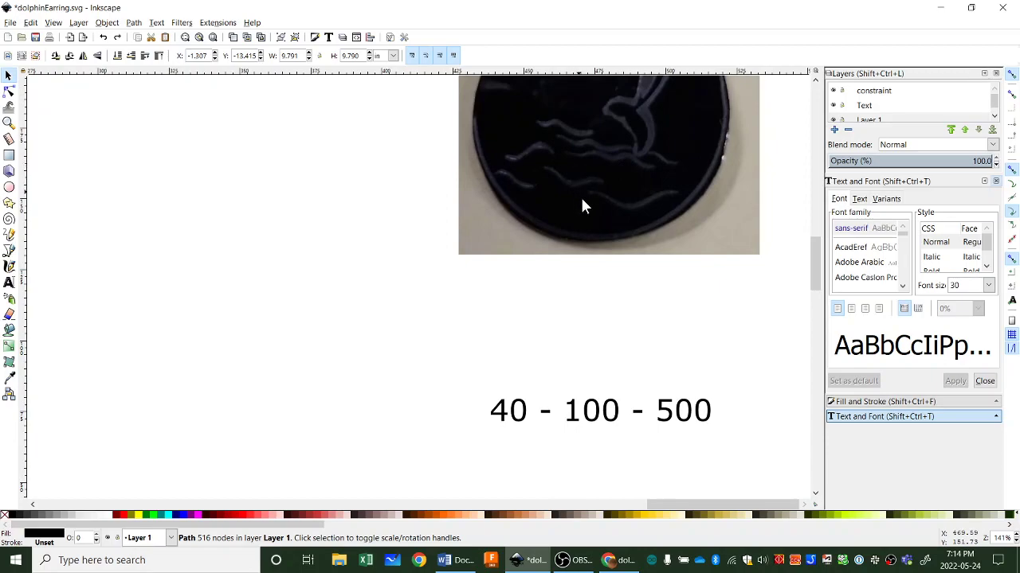
scroll(581, 206, down, 6)
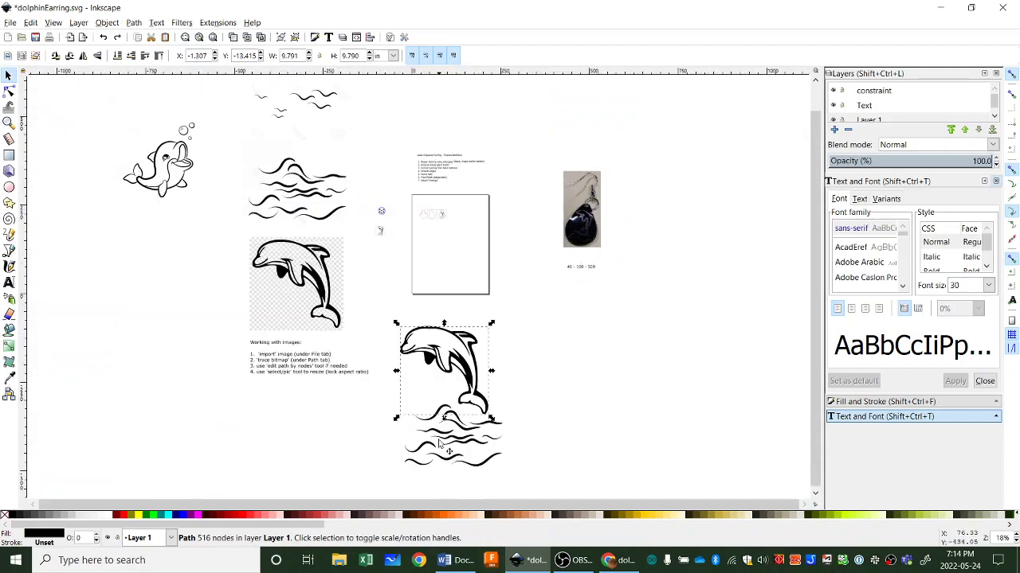
scroll(434, 239, up, 5)
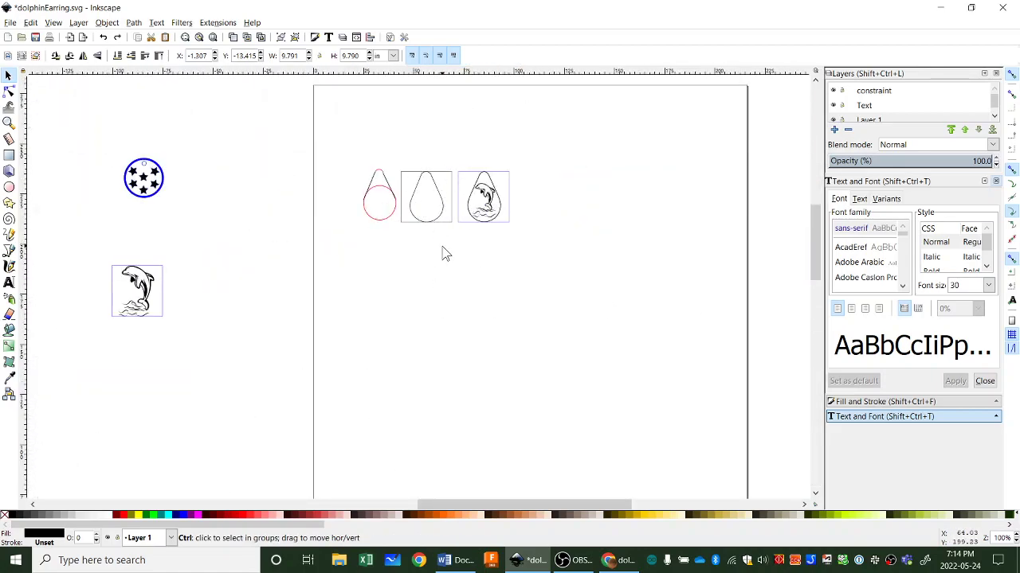
scroll(444, 253, down, 3)
scroll(543, 451, down, 2)
- Lock the dolphin's width-to-height ratio for proportional resizing
click(543, 451)
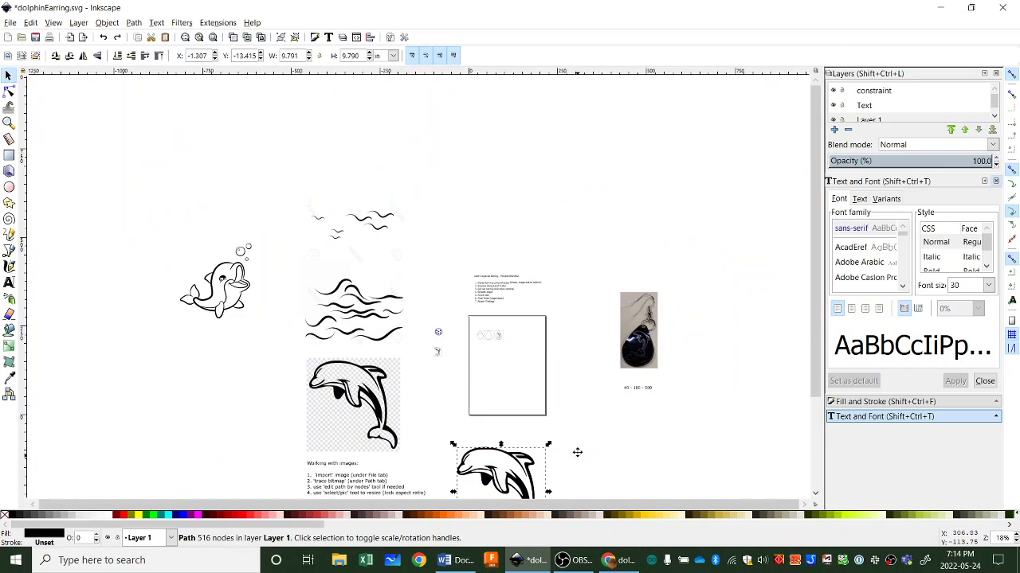
scroll(576, 452, down, 3)
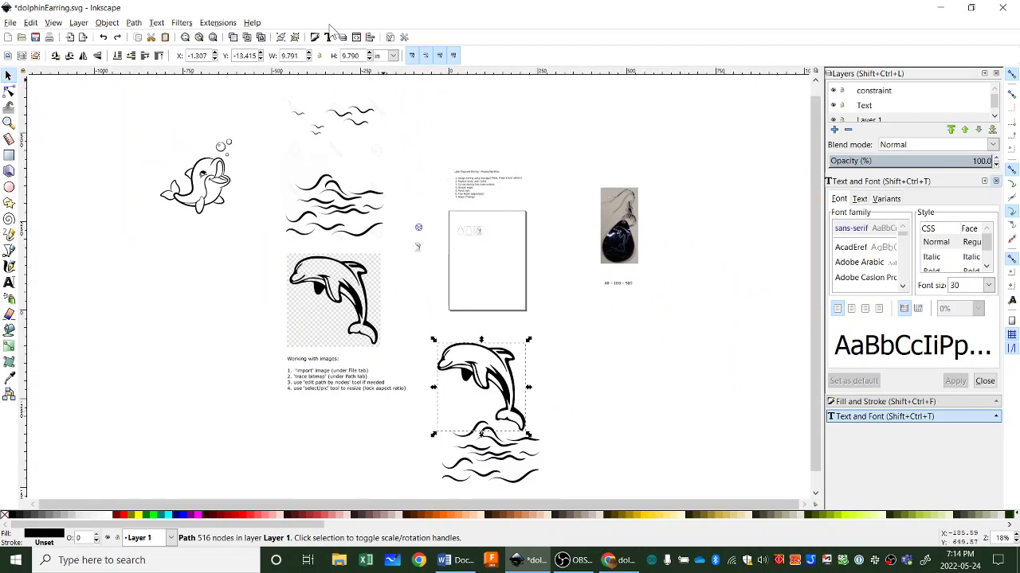
click(318, 55)
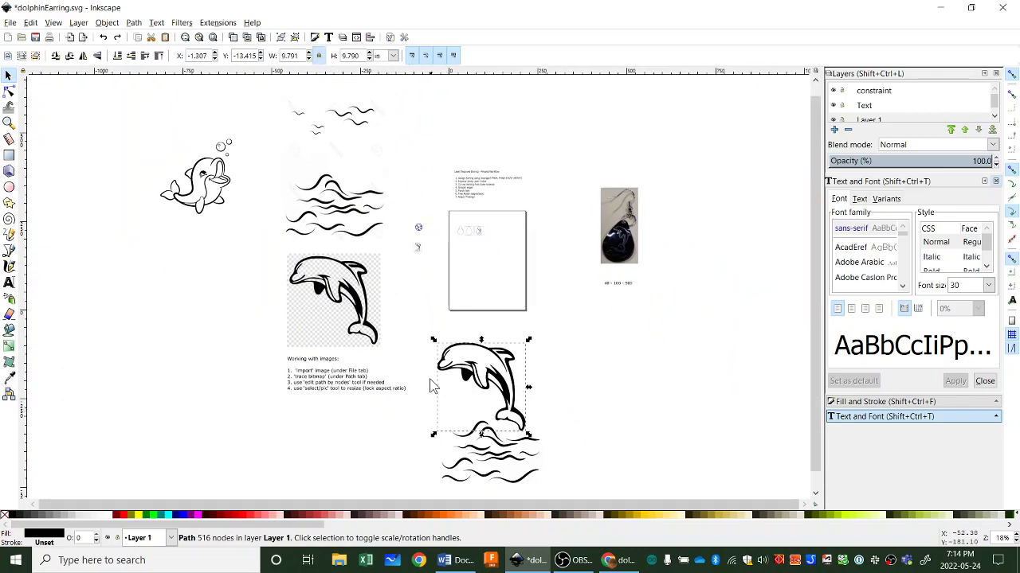
- Shrink the dolphin, then scale the waves path down slightly
drag(528, 440, 472, 254)
click(501, 445)
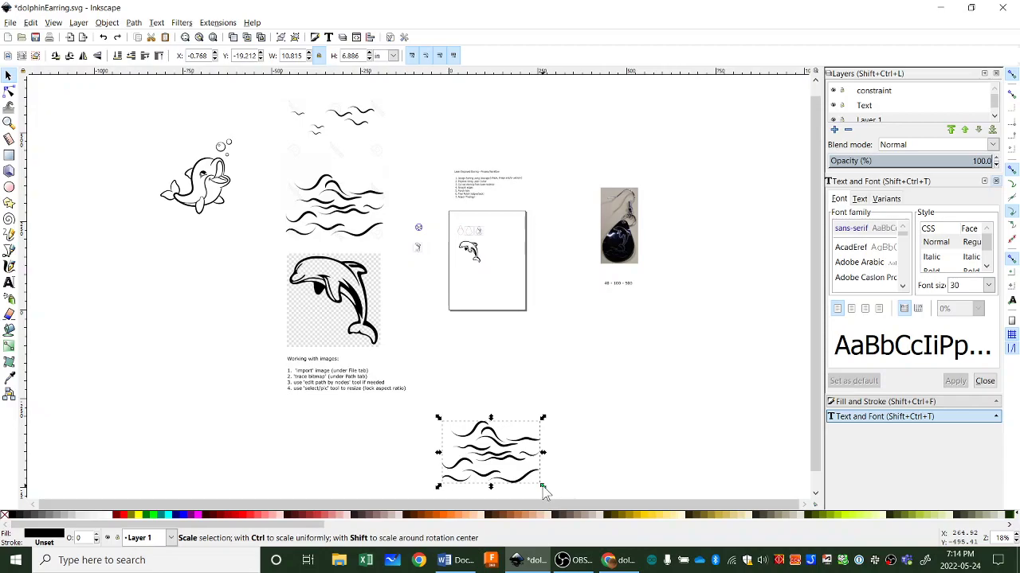
drag(543, 488, 485, 262)
- Scale the dolphin to about 31% (0.751 × 0.751 in) over the middle teardrop
scroll(487, 269, up, 7)
scroll(487, 267, up, 1)
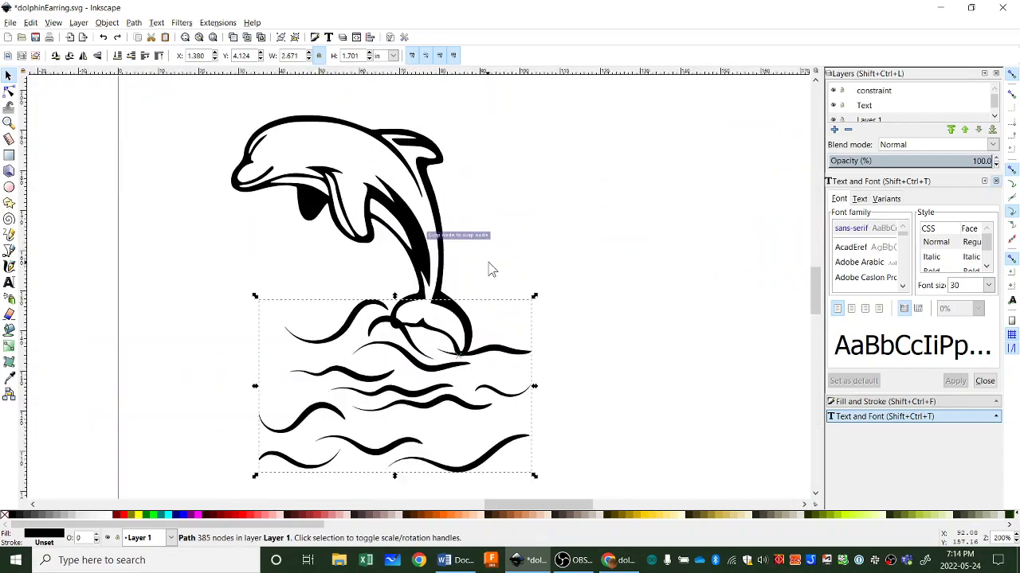
scroll(581, 232, down, 3)
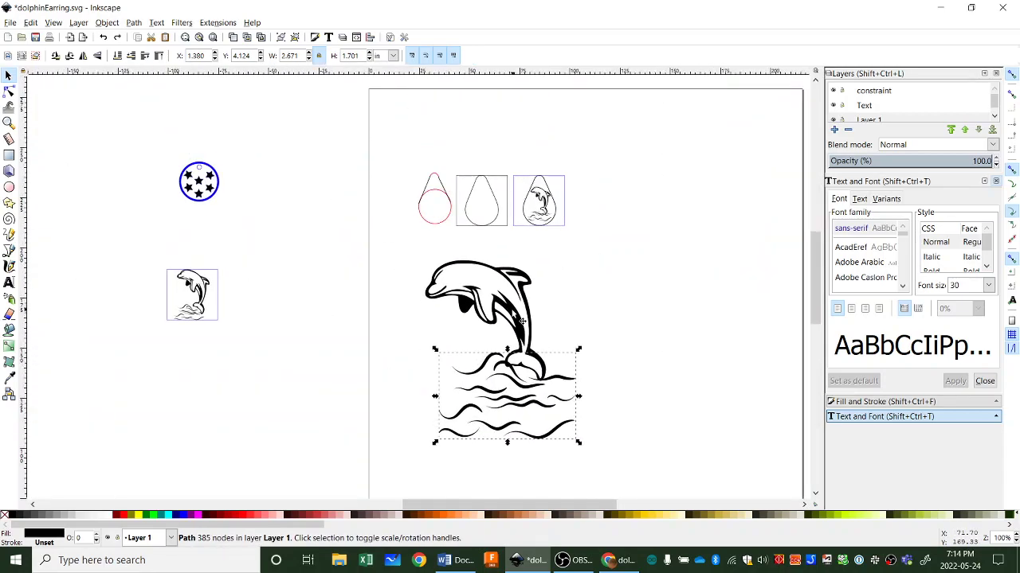
click(502, 286)
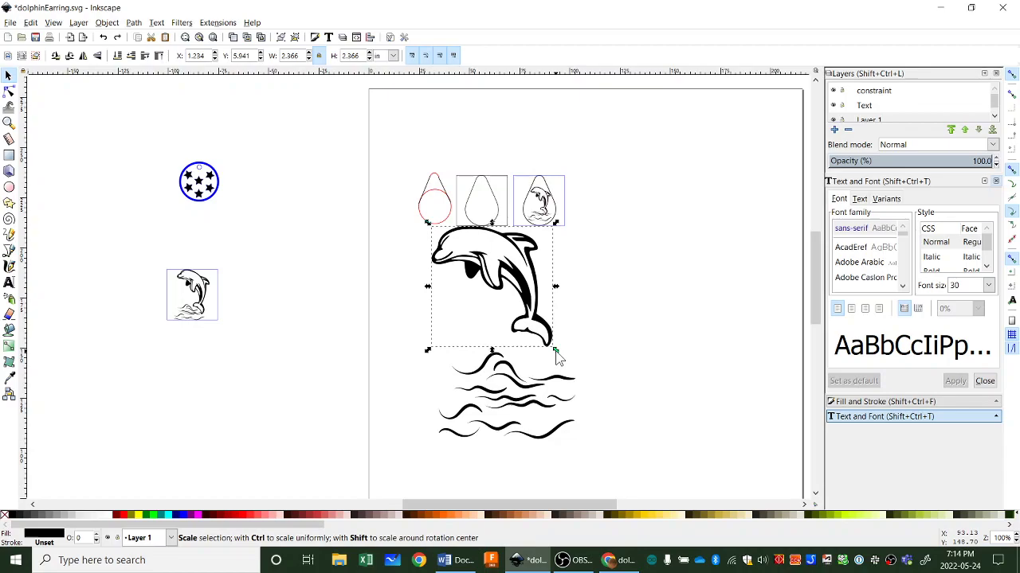
drag(555, 353, 498, 213)
scroll(497, 213, up, 2)
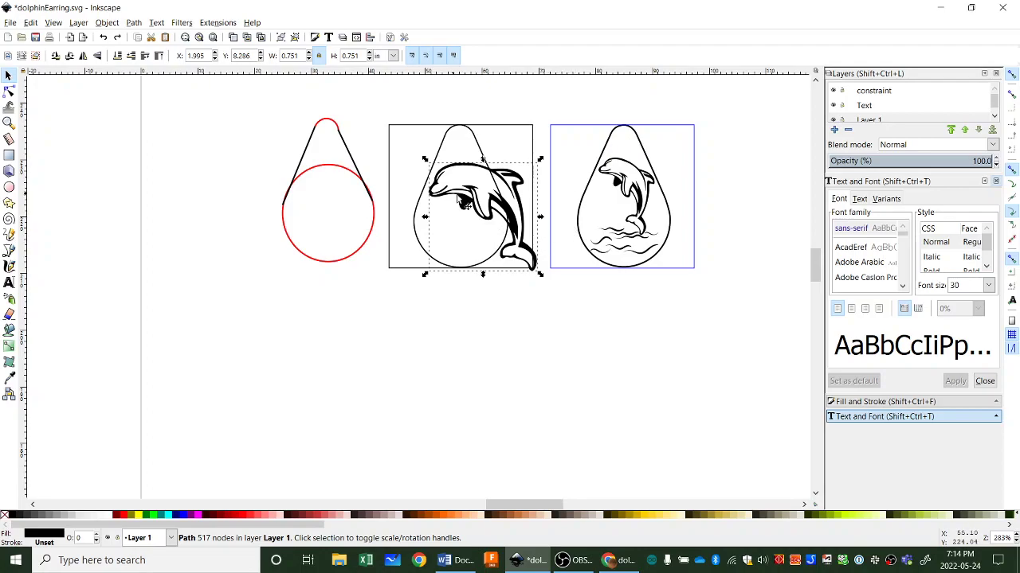
- Nudge the dolphin left in the teardrop and shrink it to about three quarters
click(478, 194)
drag(481, 207, 458, 209)
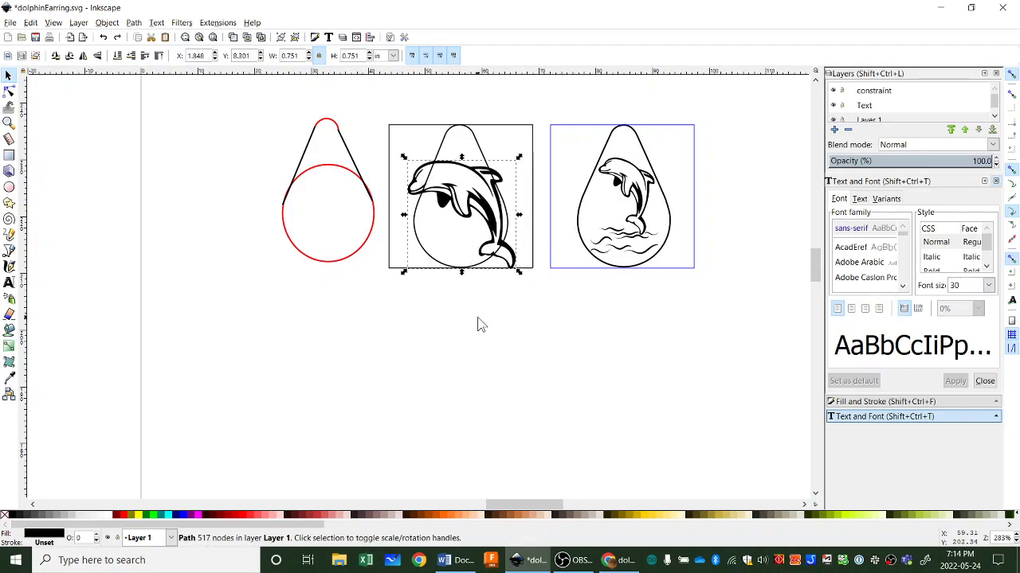
drag(519, 272, 507, 236)
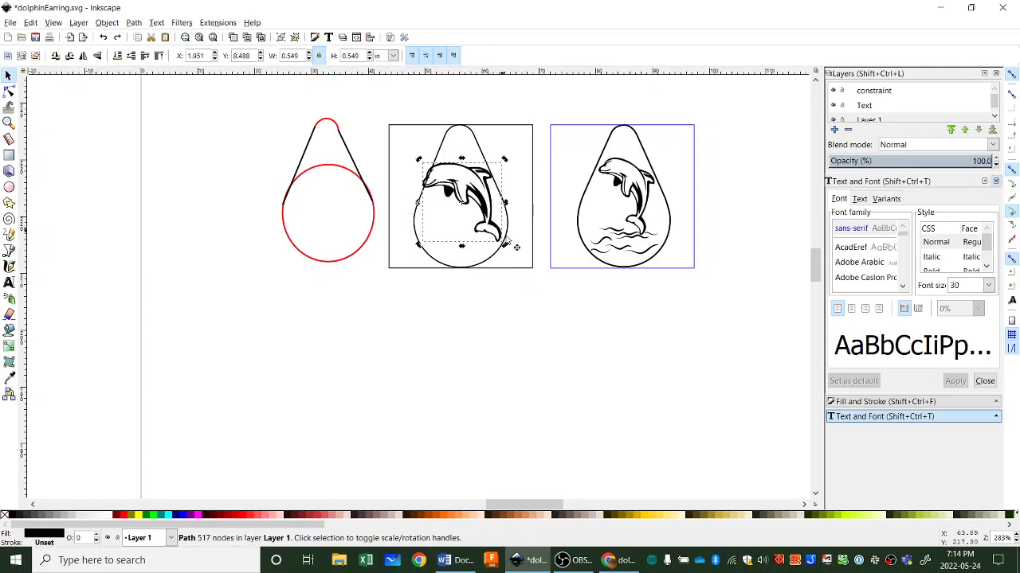
click(489, 282)
- Rotate the dolphin about 19° so it stands upright
click(499, 238)
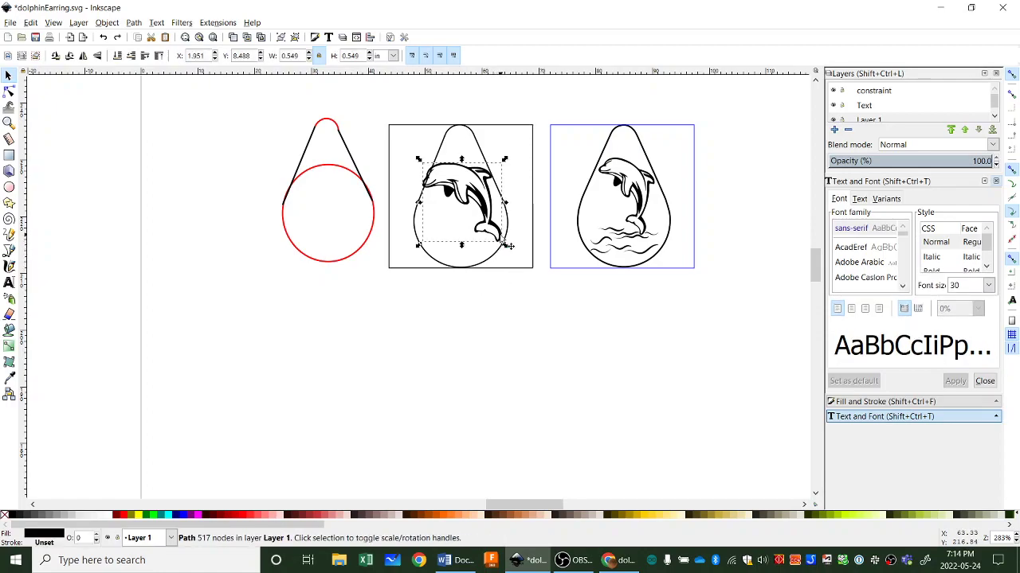
click(502, 238)
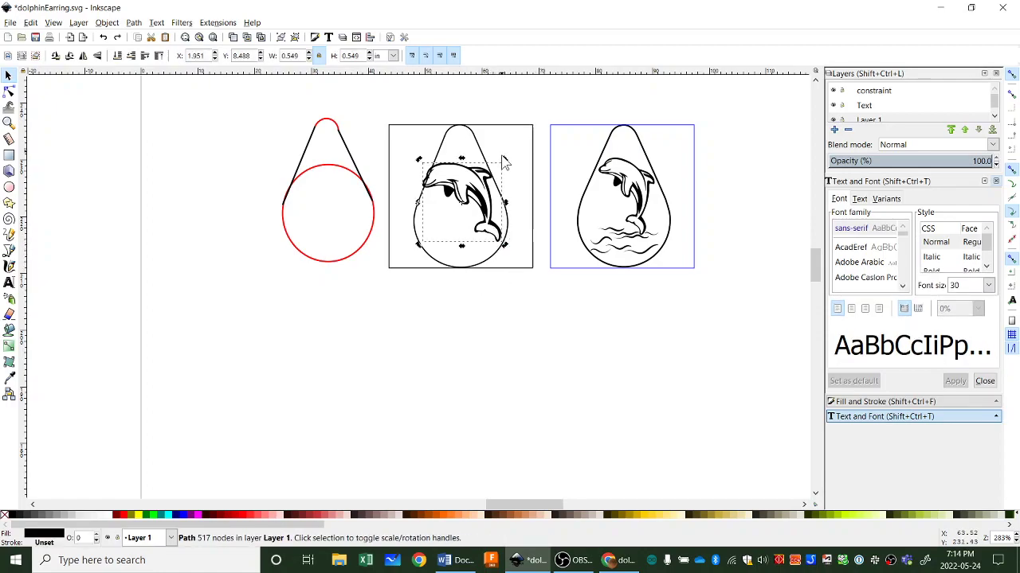
click(504, 163)
drag(503, 162, 515, 181)
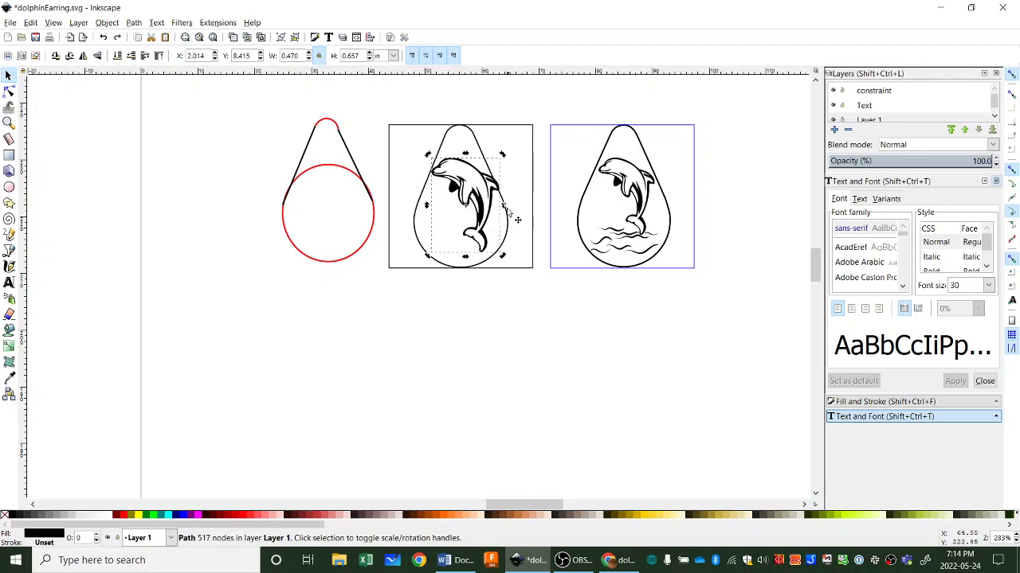
- Shrink the dolphin a little more, to 0.382 × 0.533 in
click(524, 257)
click(491, 241)
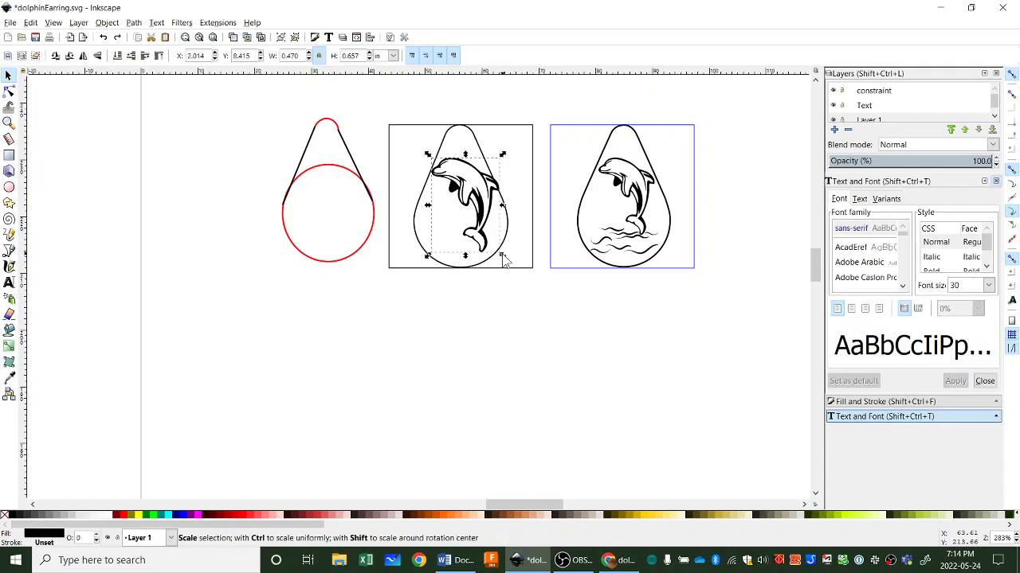
drag(503, 261, 488, 221)
click(504, 311)
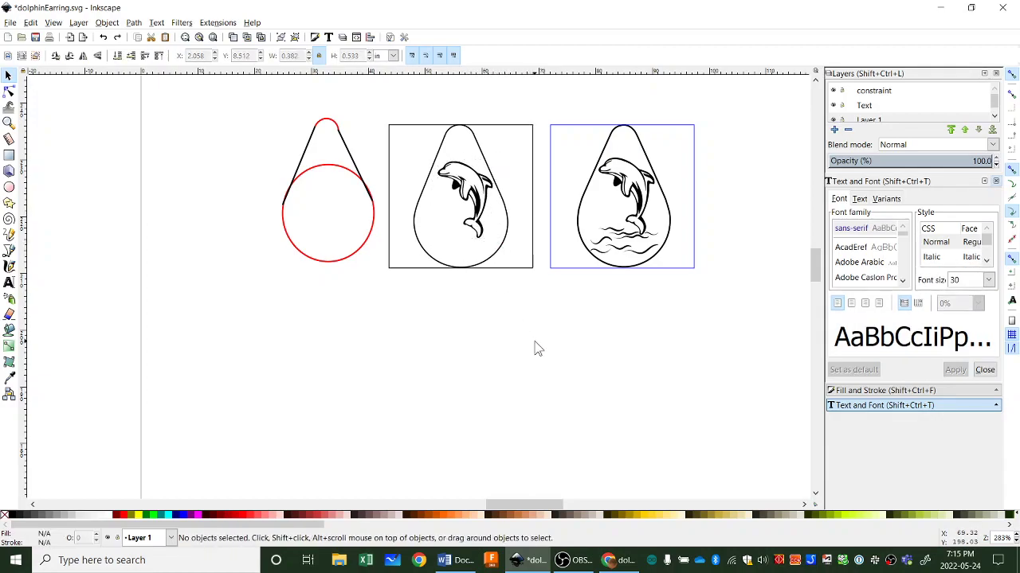
- Bring the waves onto the page and shrink them to about a third of their width
scroll(536, 348, down, 1)
scroll(534, 393, down, 1)
ctrl+scroll(536, 392, down, 3)
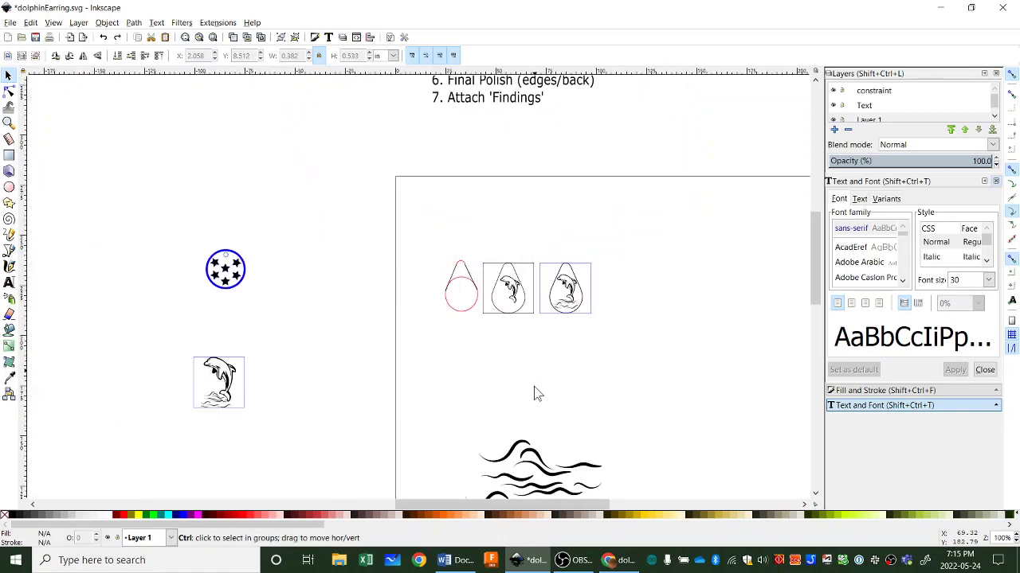
drag(524, 452, 507, 328)
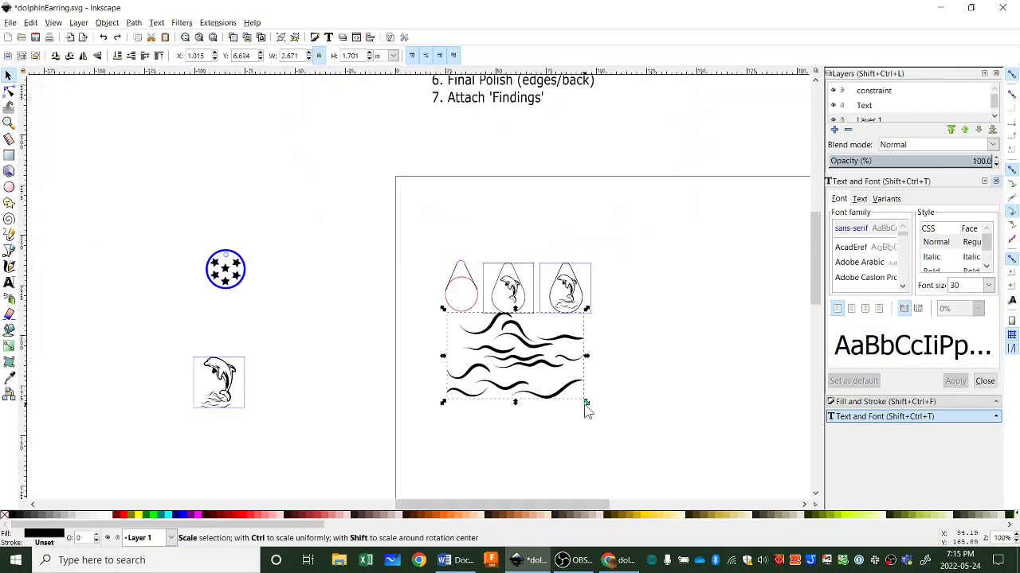
drag(584, 404, 535, 360)
- Shrink the waves further to 0.525 × 0.334 in and place them beneath the dolphin
scroll(525, 366, up, 1)
ctrl+scroll(535, 360, up, 3)
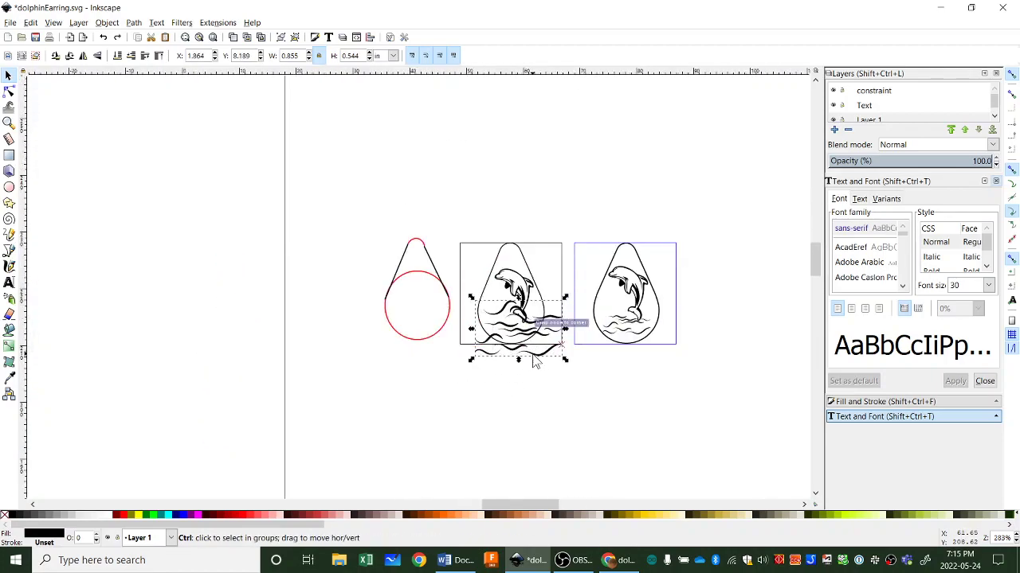
ctrl+scroll(535, 360, up, 2)
click(618, 369)
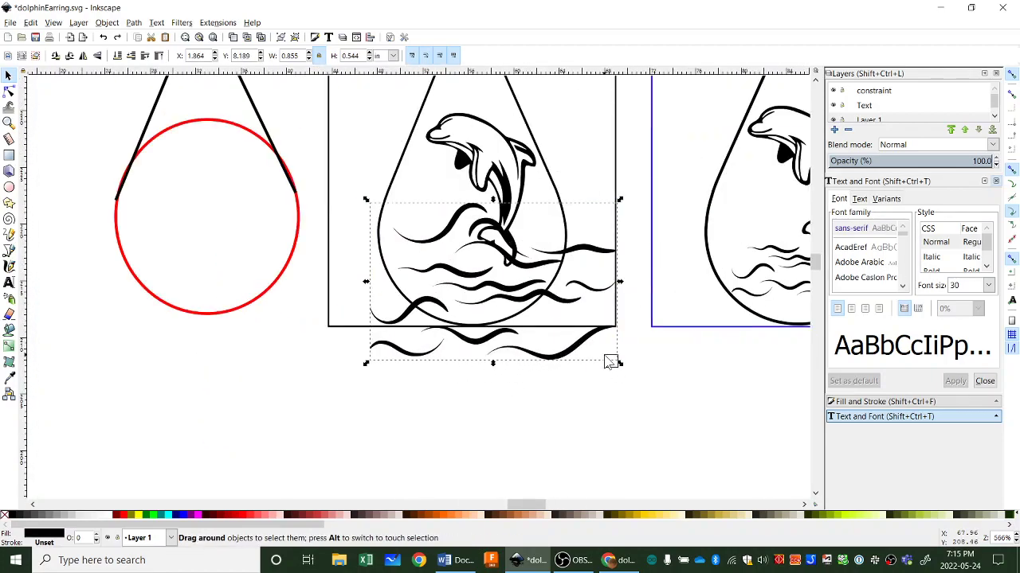
click(577, 353)
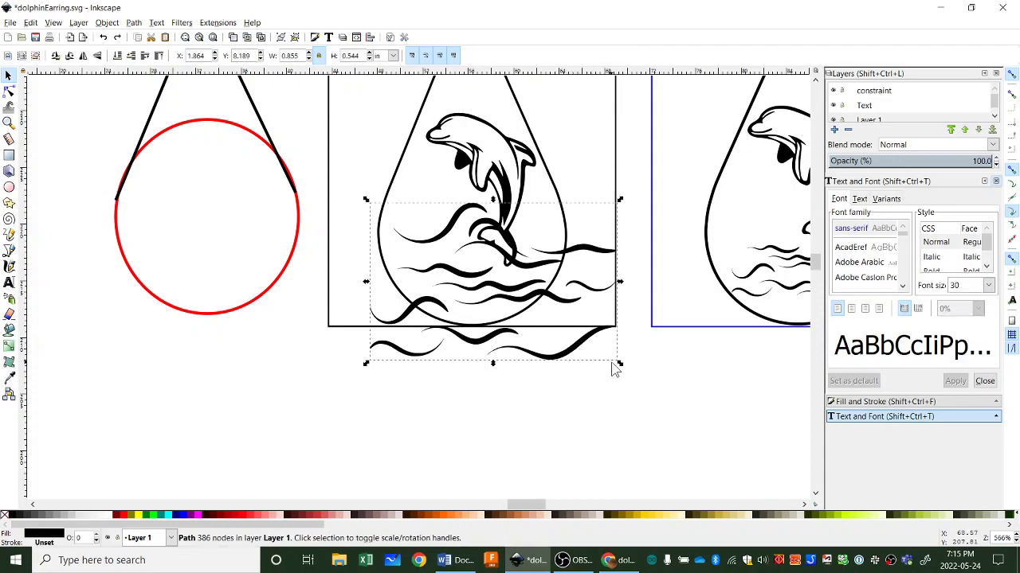
drag(618, 365, 522, 299)
drag(461, 248, 493, 247)
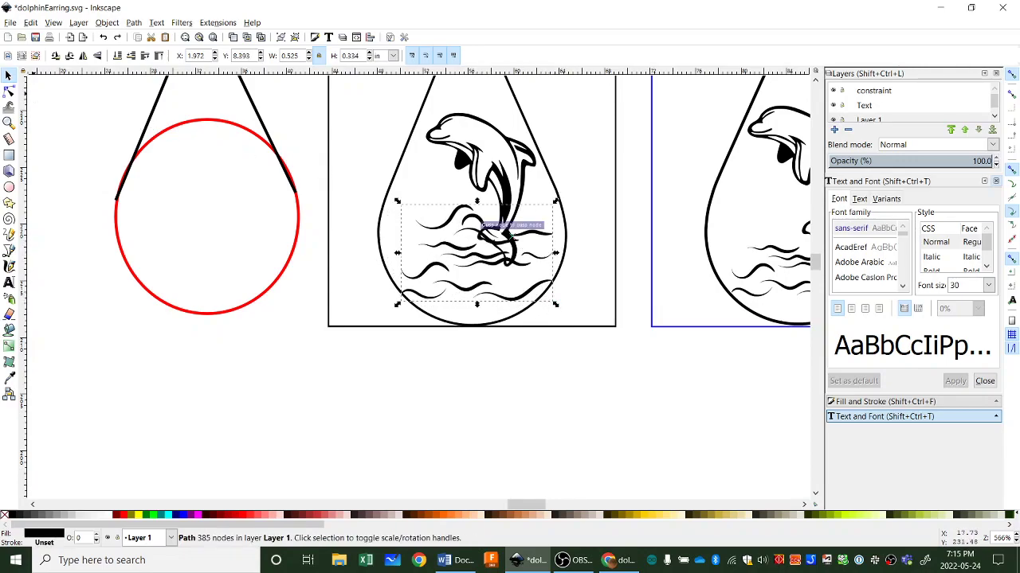
- Delete the nodes of the lowest wave lines and a small stray wave
click(9, 90)
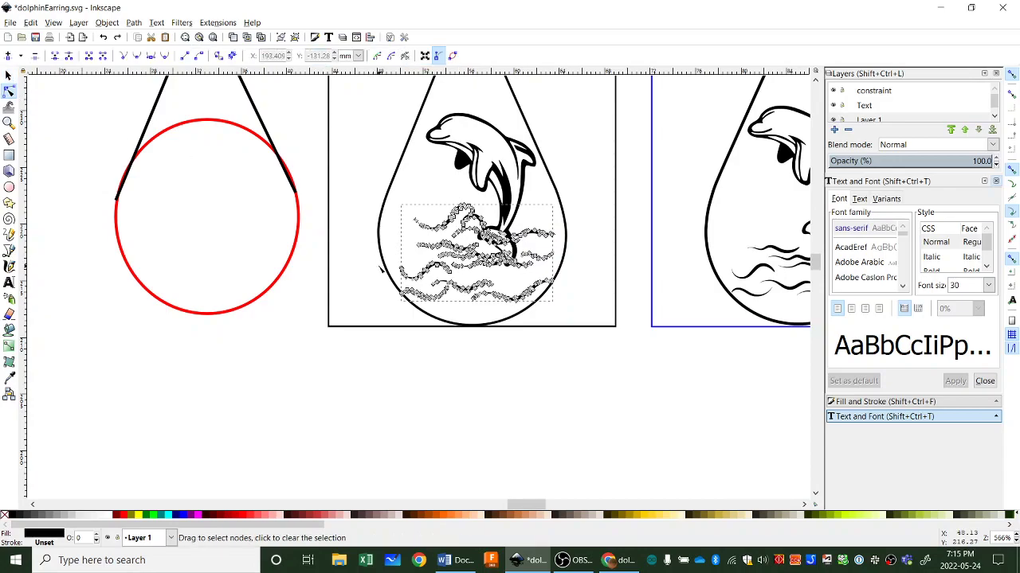
drag(375, 268, 570, 330)
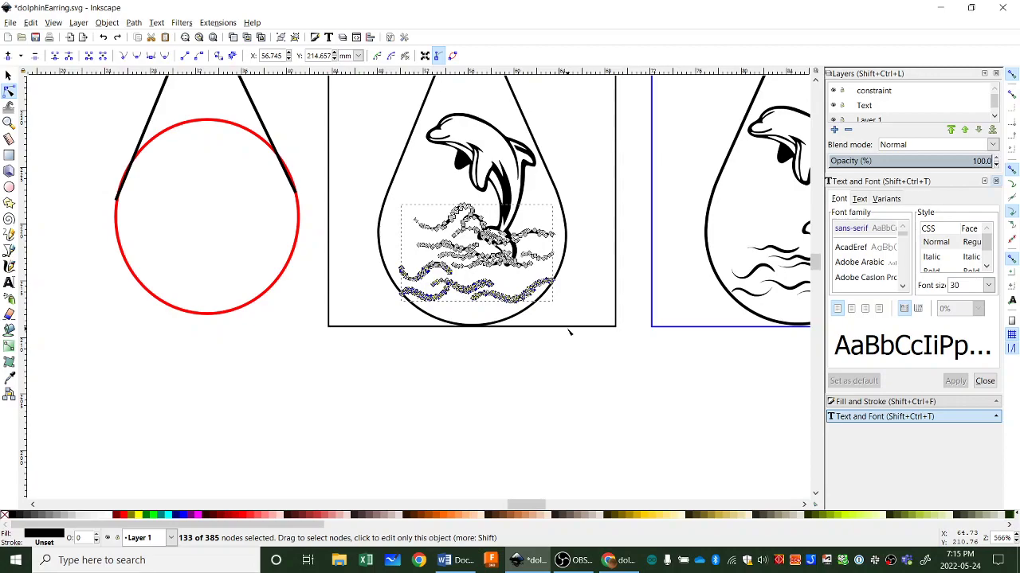
key(Delete)
click(450, 268)
scroll(461, 281, up, 2)
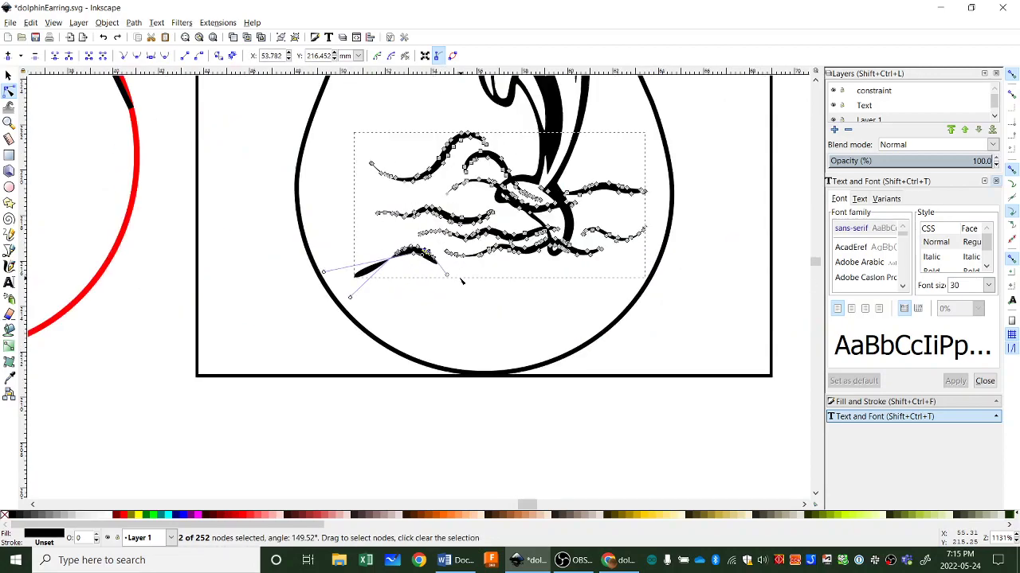
scroll(460, 280, up, 2)
drag(342, 218, 433, 278)
key(Delete)
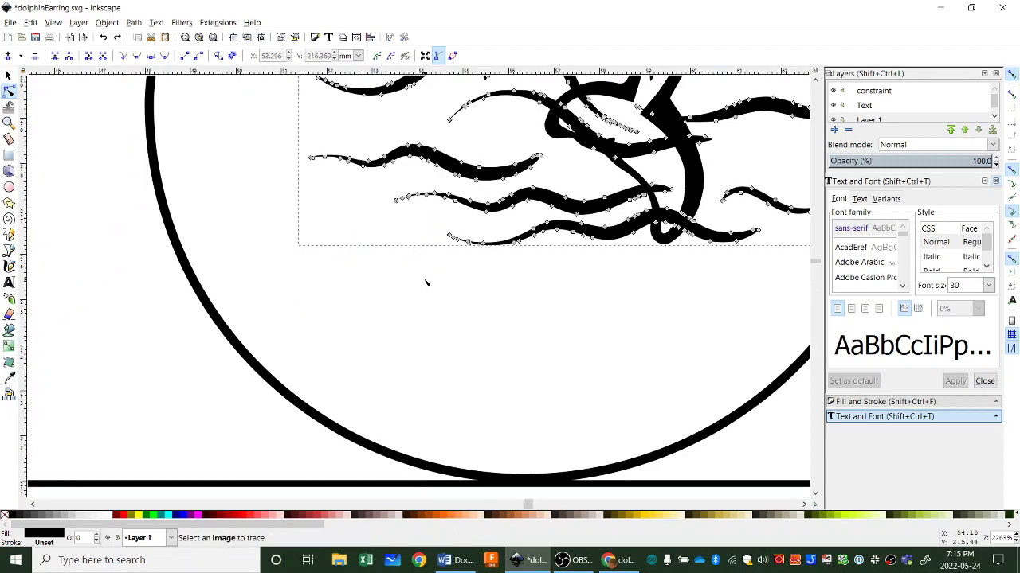
- Move the trimmed waves lower in the middle teardrop
scroll(432, 284, down, 5)
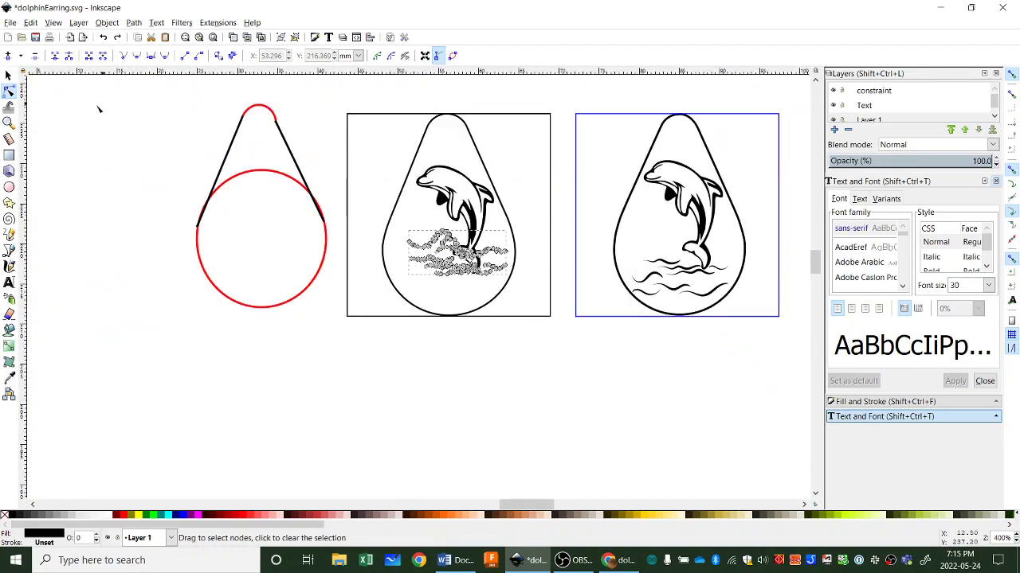
click(8, 75)
drag(439, 268, 429, 291)
- Nudge the waves one arrow-key step to the left
click(482, 349)
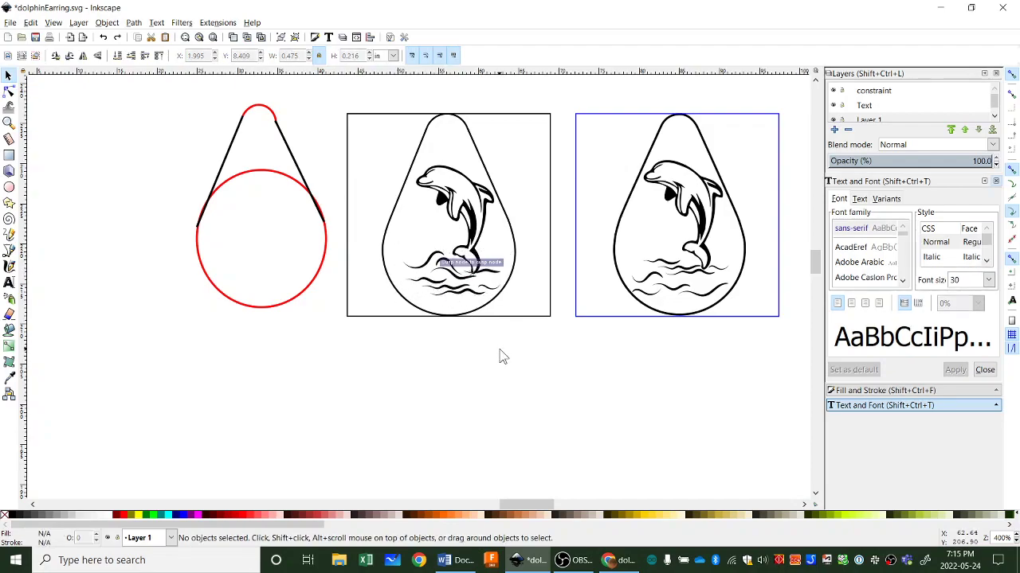
ctrl+scroll(503, 353, down, 1)
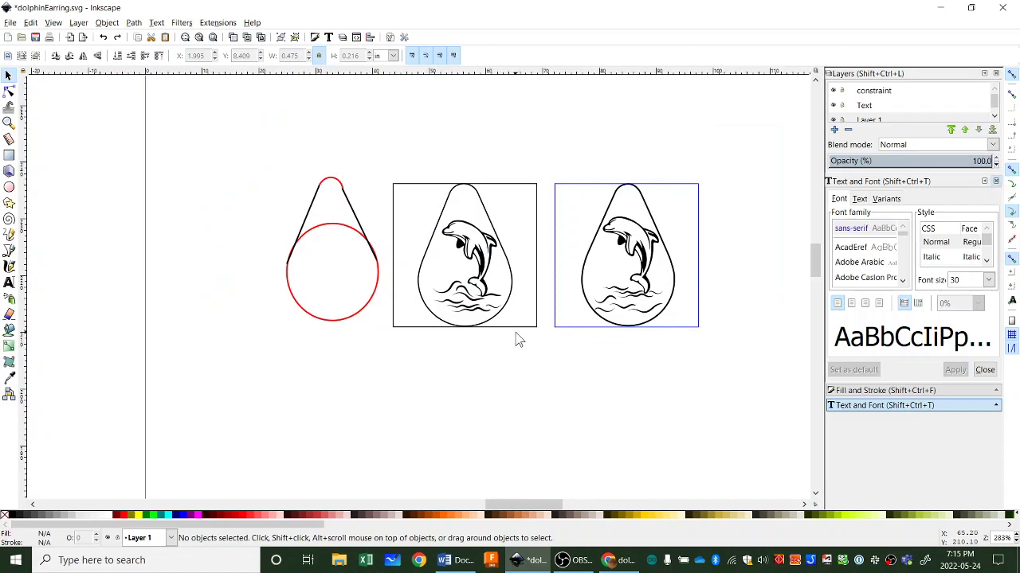
click(491, 308)
key(Left)
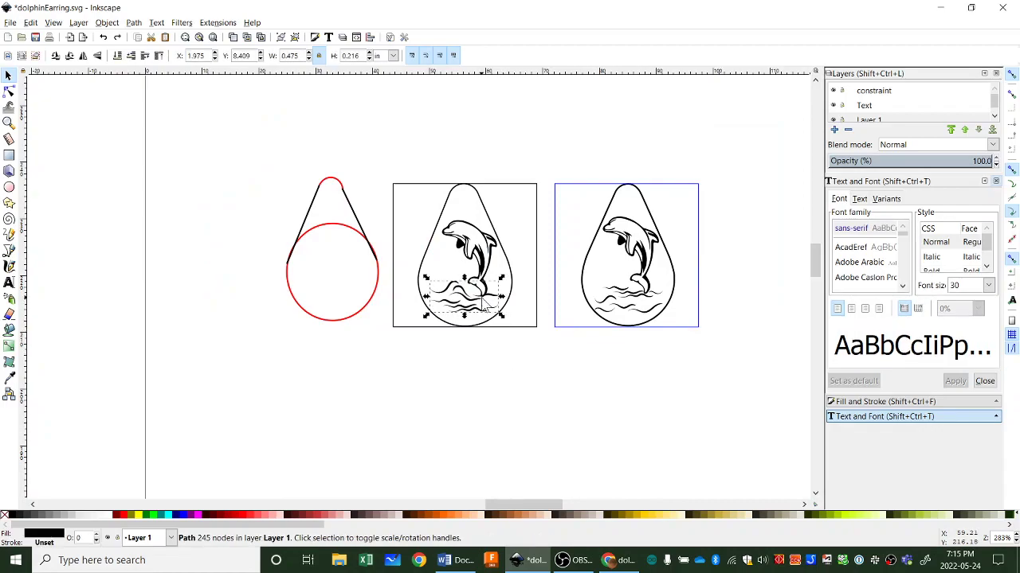
click(480, 358)
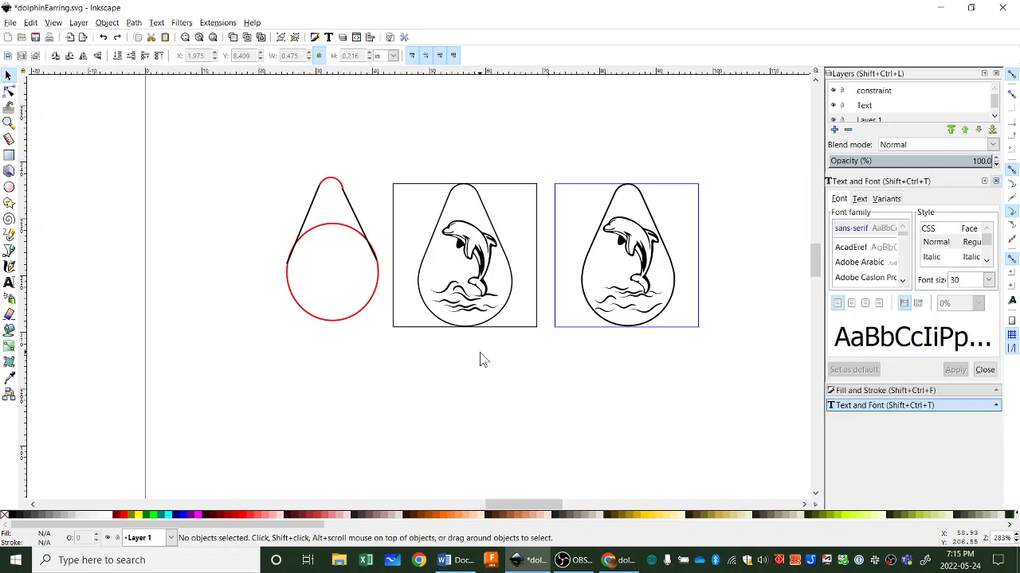
- Zoom out and back in to review the finished dolphin-over-waves earring
key(ctrl)
scroll(471, 360, down, 2)
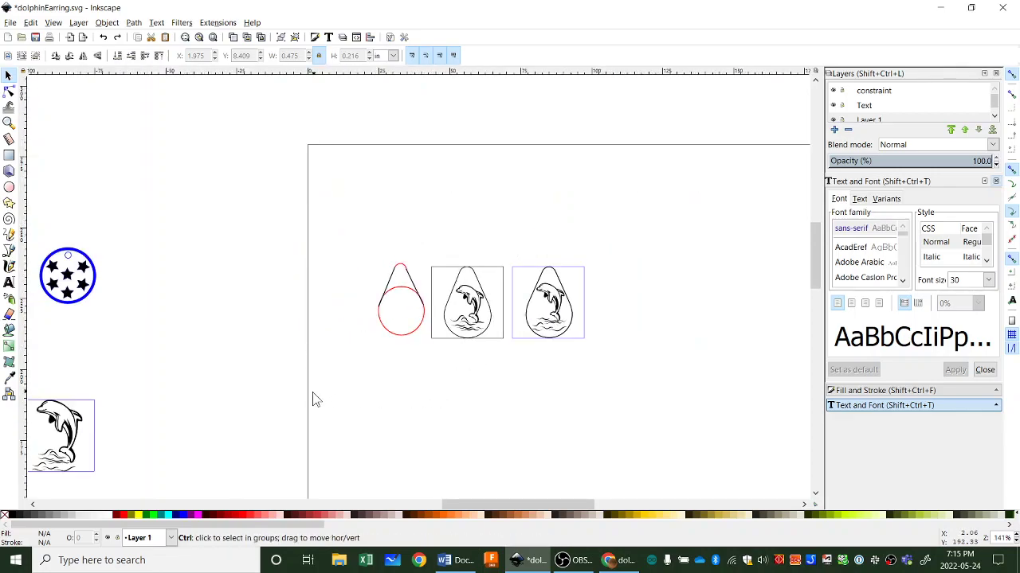
scroll(310, 395, down, 1)
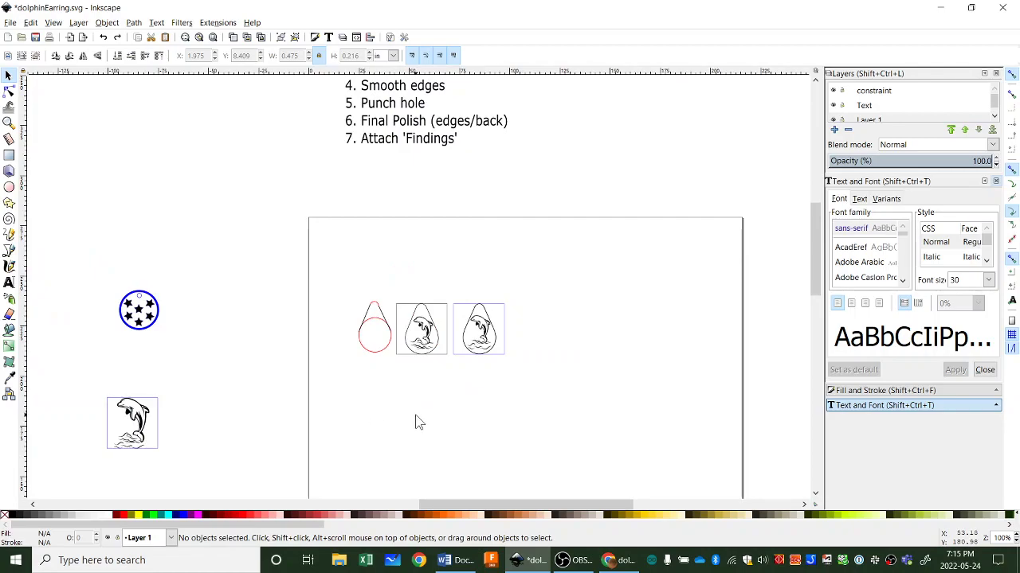
key(ctrl)
scroll(428, 362, up, 2)
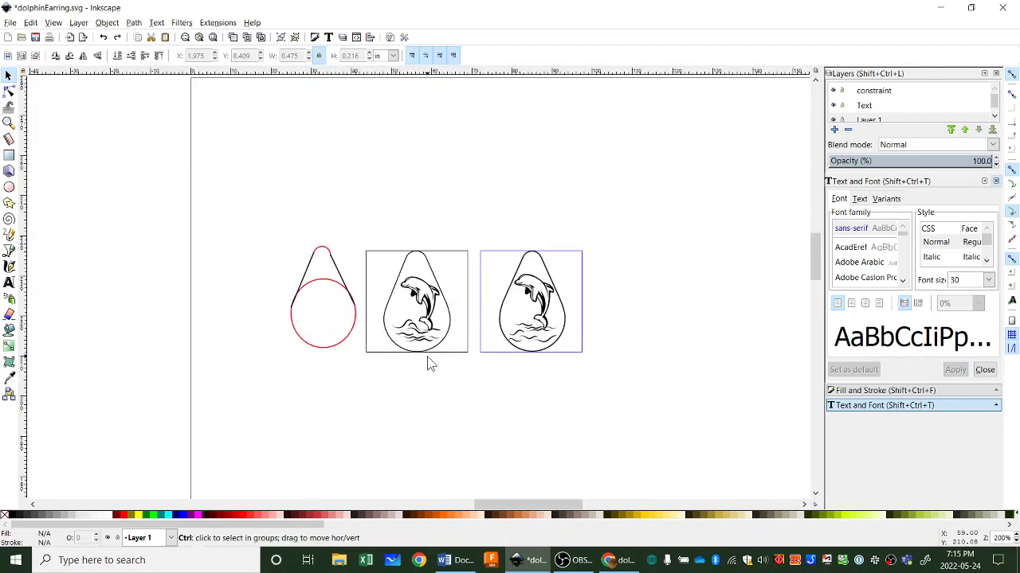
scroll(430, 343, up, 2)
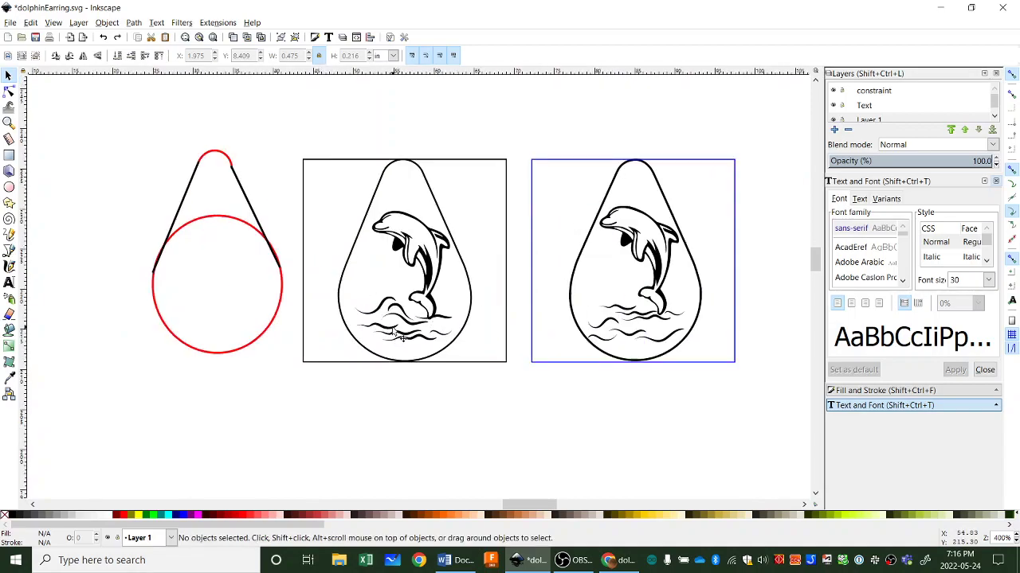